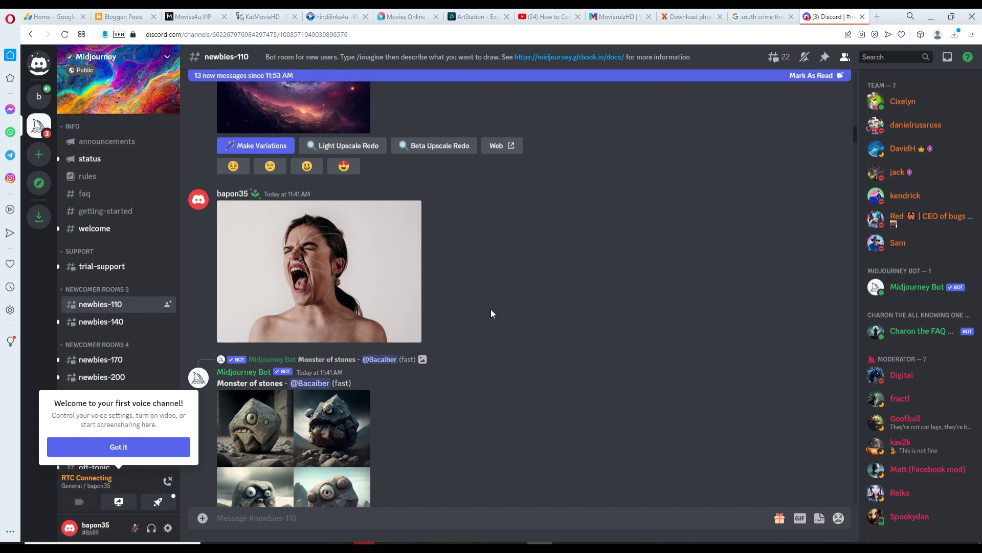
- Enlarge the screaming-woman reference photo and copy its image address
{"action": "right_click", "coordinate": [350, 265]}
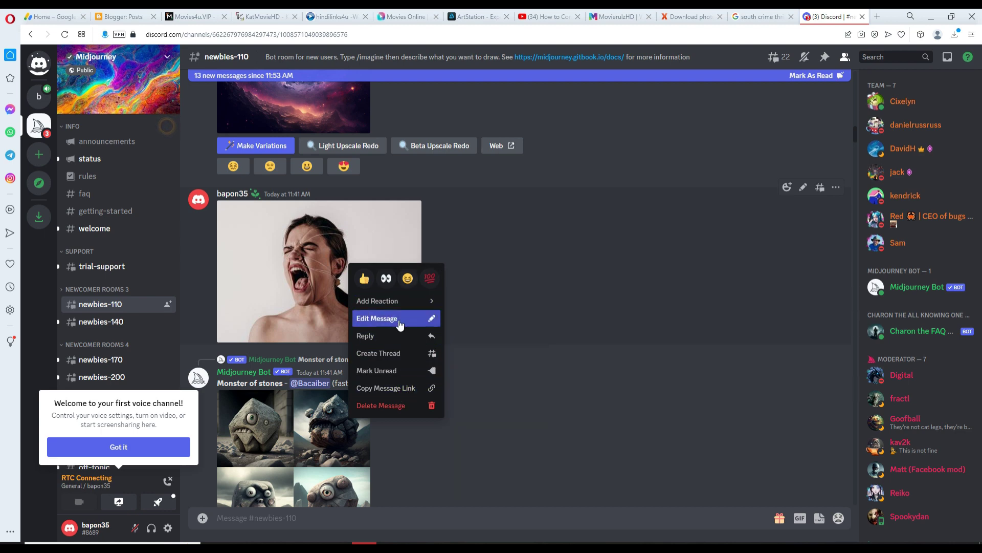
{"action": "left_click", "coordinate": [342, 236]}
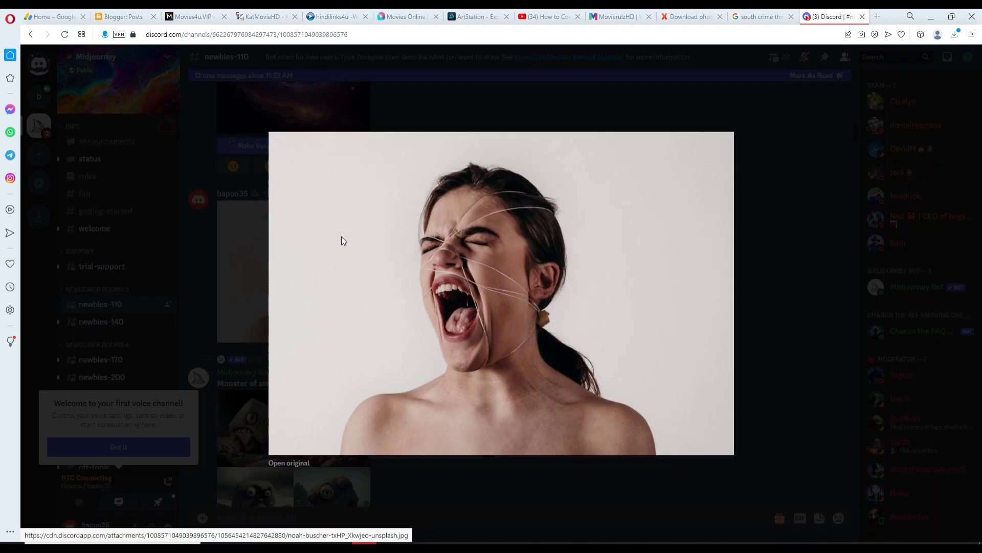
{"action": "right_click", "coordinate": [513, 220]}
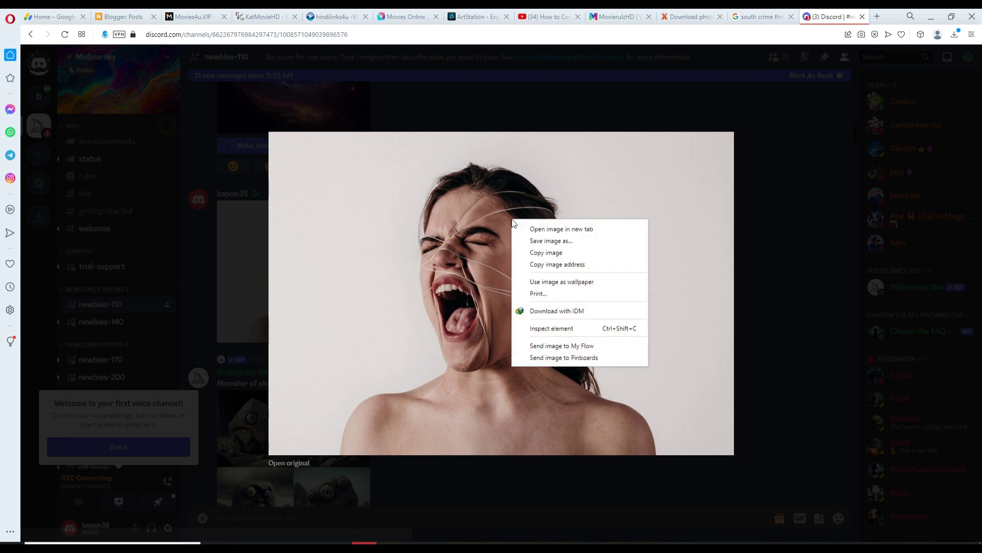
{"action": "left_click", "coordinate": [577, 265]}
{"action": "left_click", "coordinate": [756, 243]}
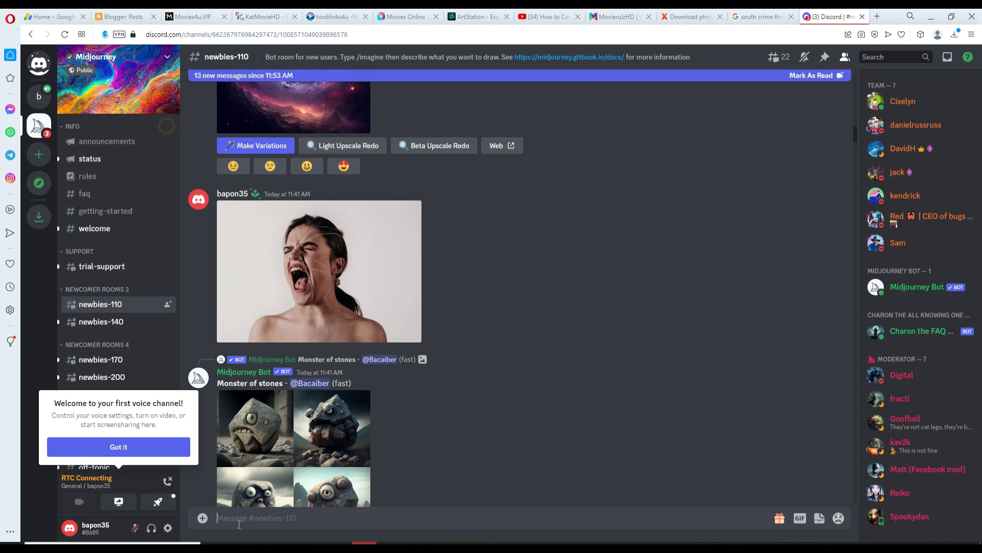
- Start an /imagine prompt containing the pasted reference photo link
{"action": "type", "text": "\\"}
{"action": "key", "text": "BackSpace"}
{"action": "key", "text": "BackSpace"}
{"action": "type", "text": "/"}
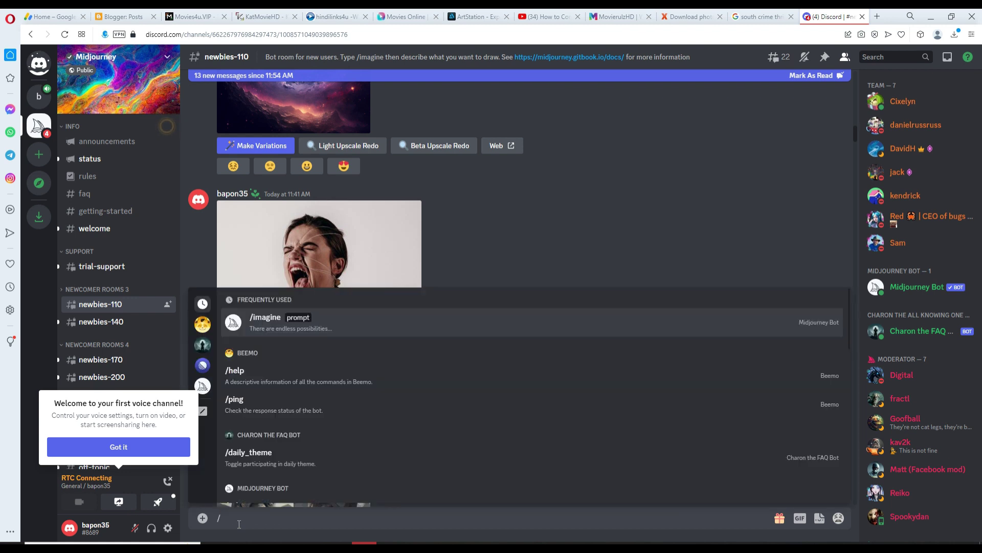
{"action": "left_click", "coordinate": [276, 328]}
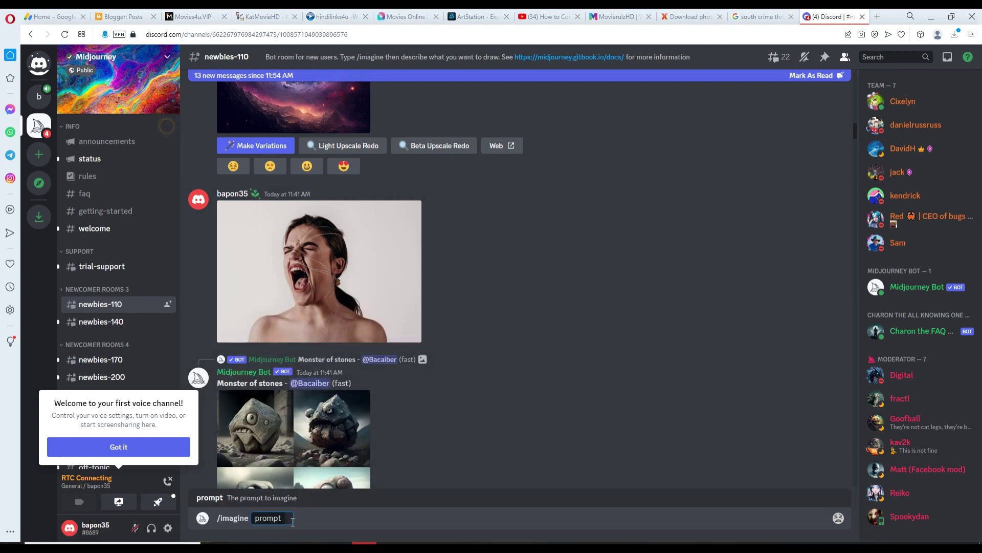
{"action": "key", "text": "ctrl+v"}
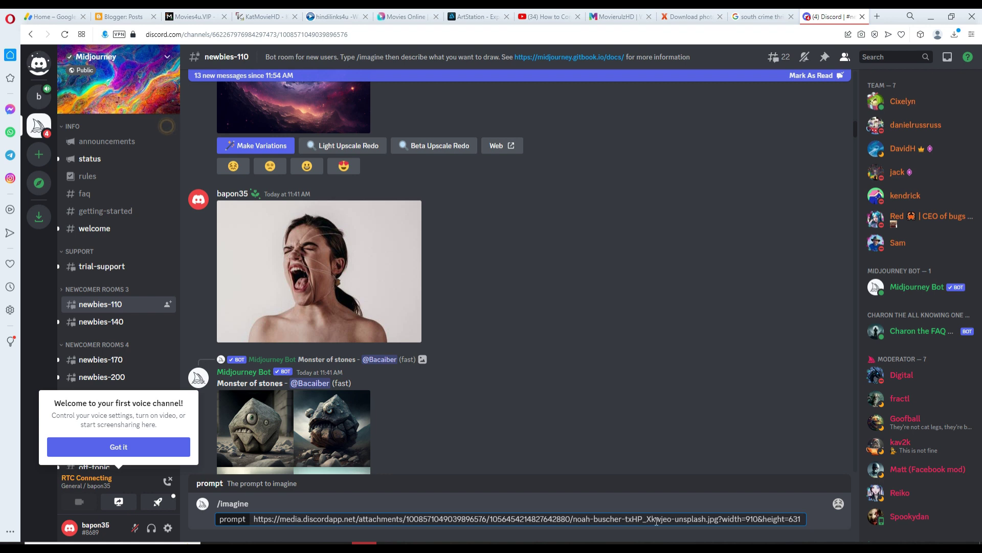
- Add the keywords 'oldwoman,horror,dark,evil' after the link and submit the prompt
{"action": "type", "text": "old"}
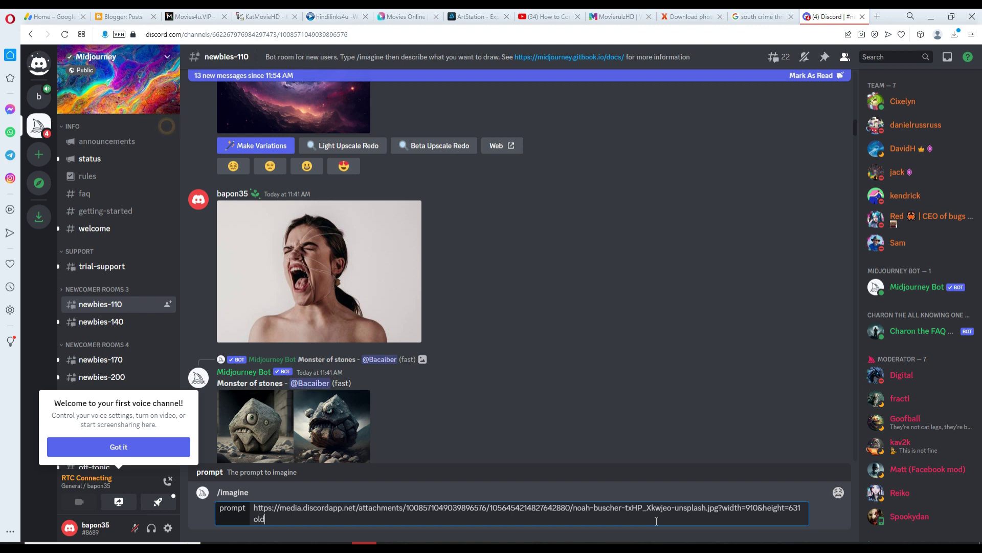
{"action": "type", "text": "oldwoman,horror"}
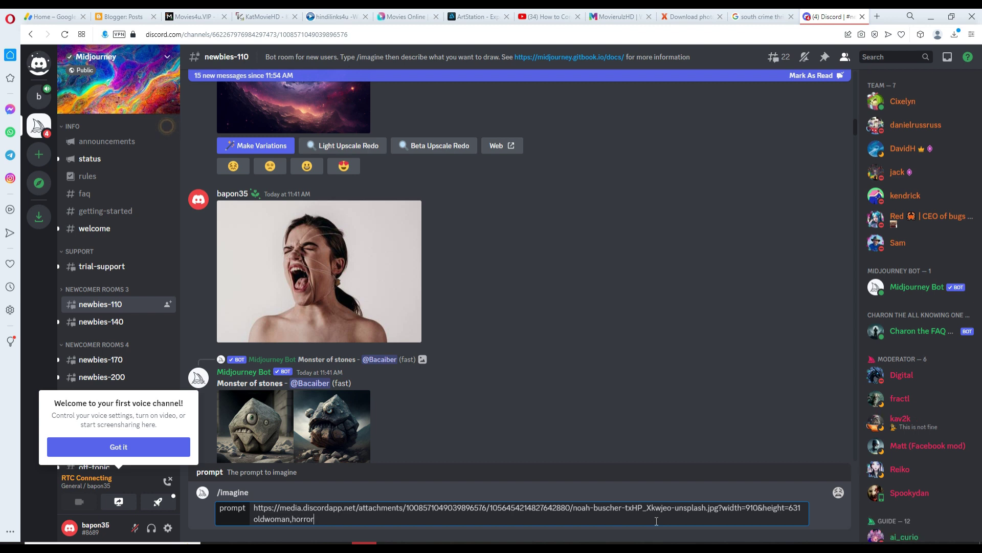
{"action": "type", "text": ","}
{"action": "type", "text": "dark"}
{"action": "type", "text": ","}
{"action": "type", "text": "horr"}
{"action": "type", "text": "orba"}
{"action": "key", "text": "BackSpace"}
{"action": "key", "text": "BackSpace"}
{"action": "key", "text": "BackSpace"}
{"action": "key", "text": "BackSpace"}
{"action": "key", "text": "BackSpace"}
{"action": "key", "text": "BackSpace"}
{"action": "key", "text": "BackSpace"}
{"action": "key", "text": "BackSpace"}
{"action": "type", "text": "evil"}
{"action": "type", "text": ",eye"}
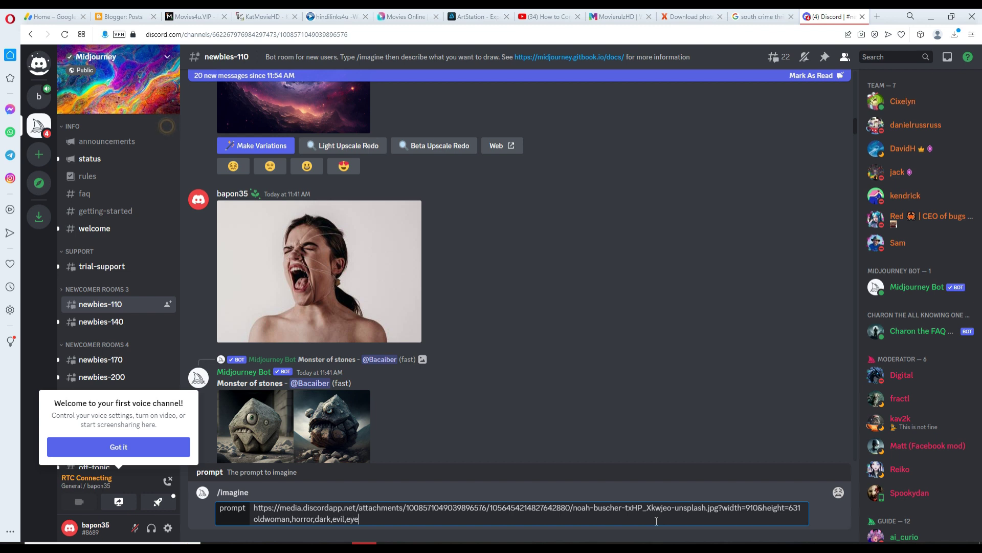
{"action": "key", "text": "BackSpace"}
{"action": "key", "text": "BackSpace"}
{"action": "key", "text": "BackSpace"}
{"action": "key", "text": "BackSpace"}
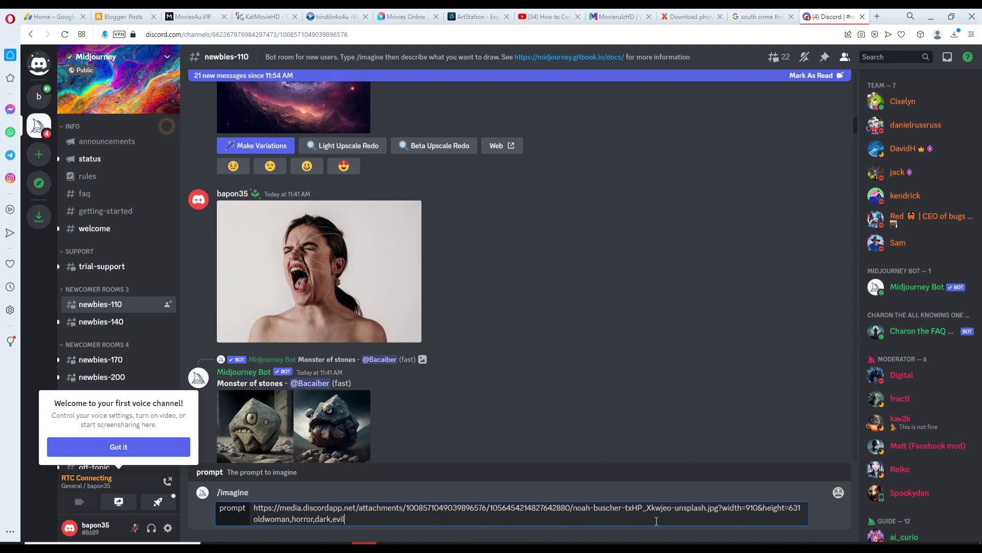
{"action": "key", "text": "Return"}
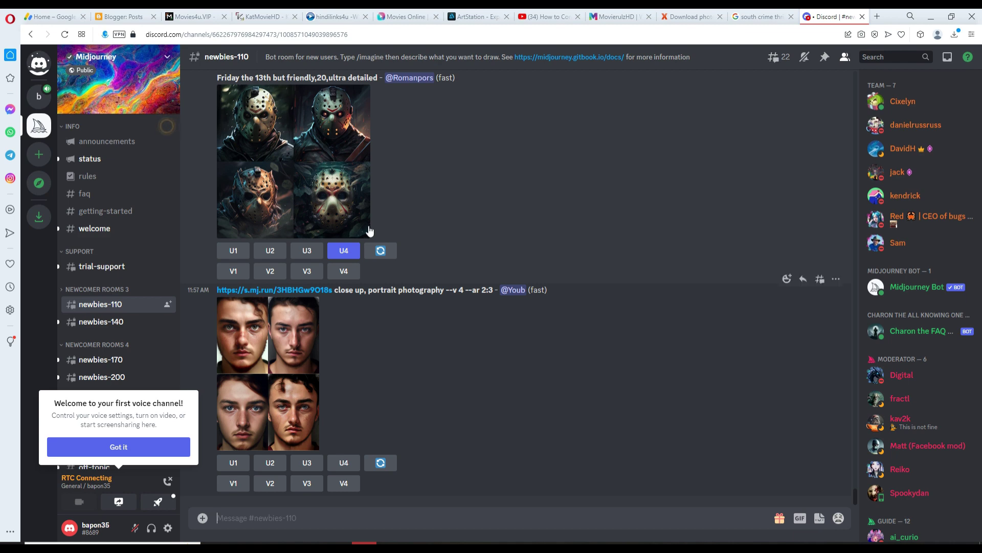
- Preview a Friday the 13th grid briefly, then scroll back toward the oldwoman,horror,dark,evil results
{"action": "left_click", "coordinate": [340, 140]}
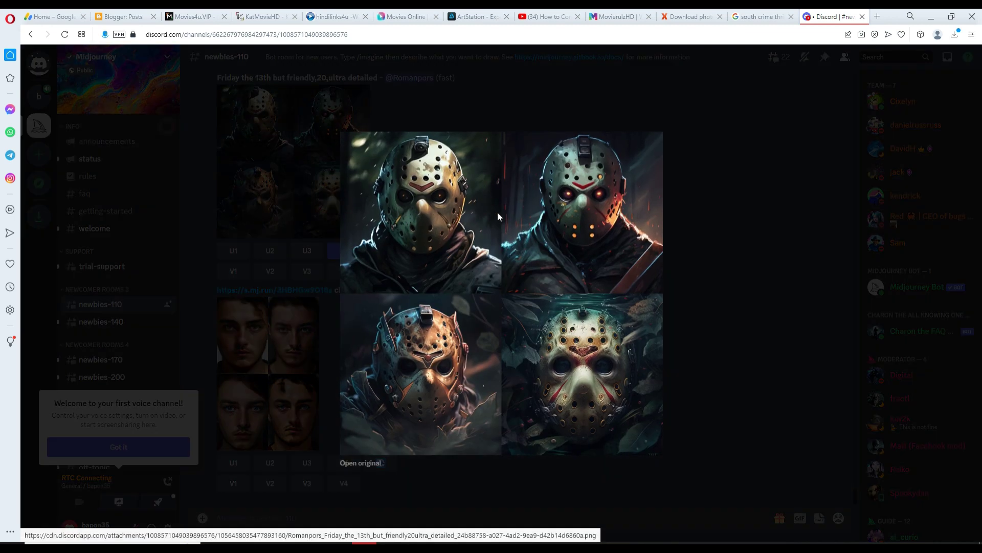
{"action": "left_click", "coordinate": [730, 202]}
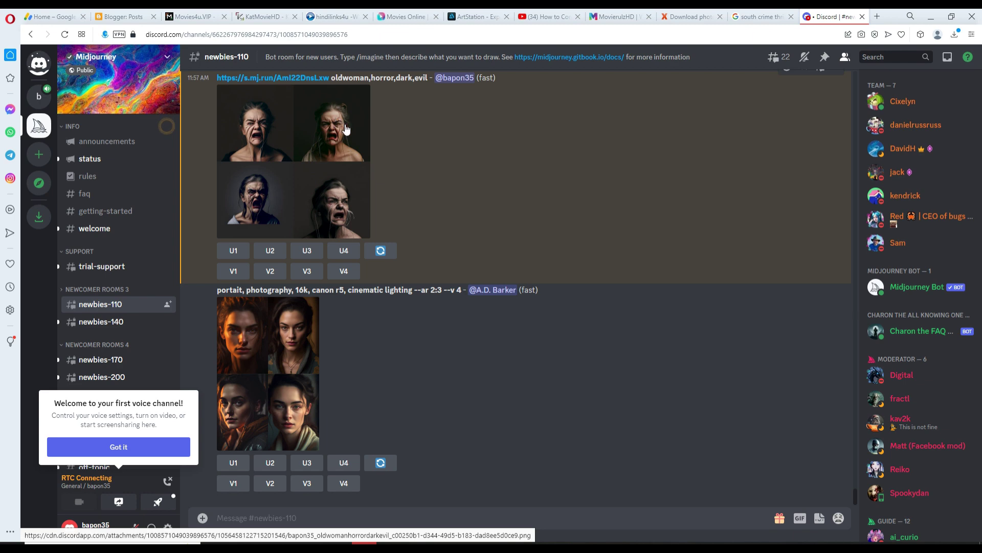
{"action": "scroll", "coordinate": [641, 267], "scroll_direction": "up", "scroll_amount": 1}
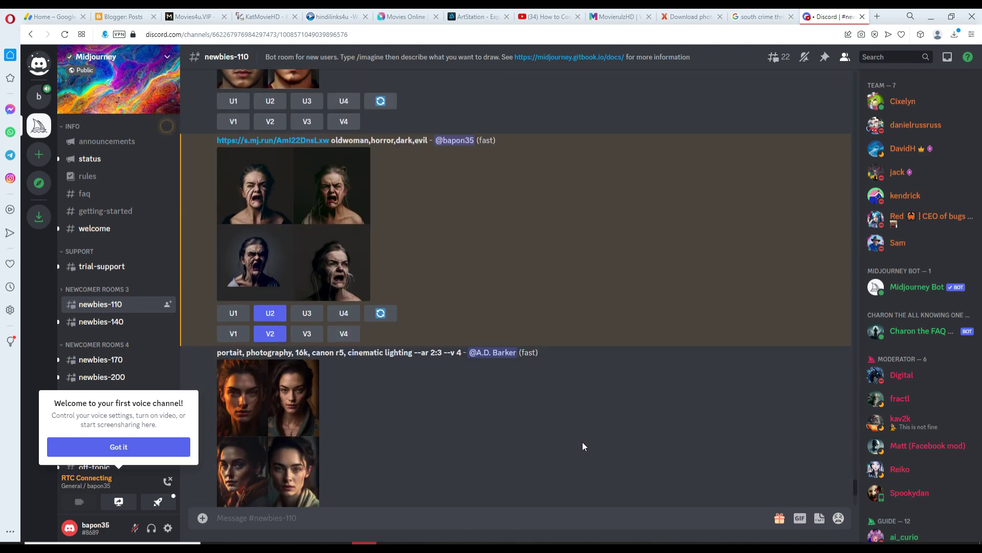
- Find the new Variations grid and upscale its second image with U2
{"action": "scroll", "coordinate": [582, 445], "scroll_direction": "up", "scroll_amount": 2}
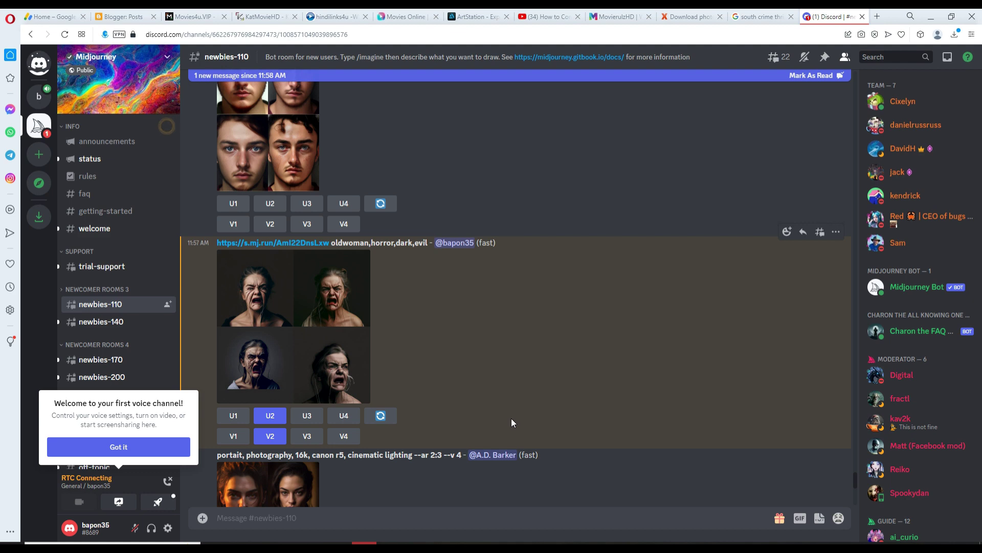
{"action": "scroll", "coordinate": [513, 422], "scroll_direction": "down", "scroll_amount": 10}
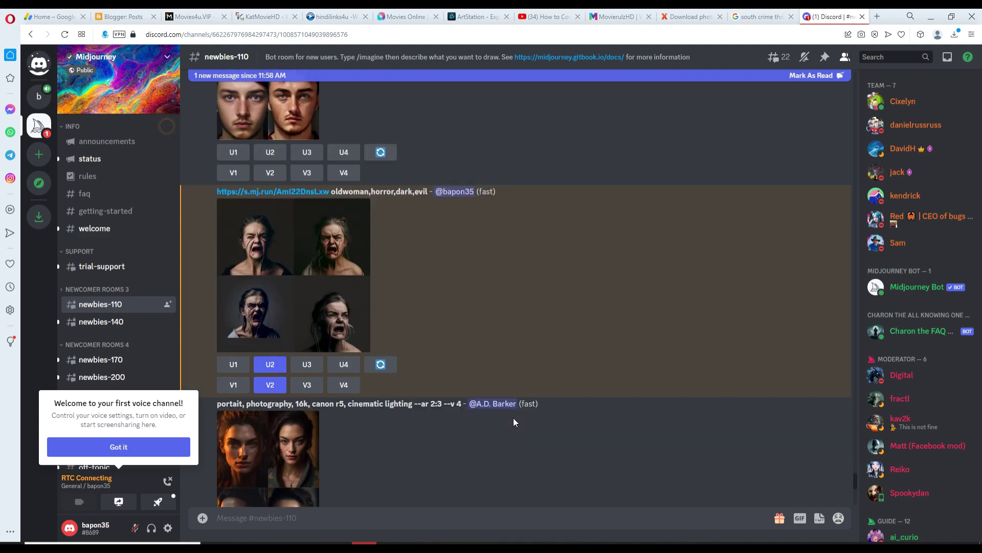
{"action": "scroll", "coordinate": [513, 421], "scroll_direction": "down", "scroll_amount": 10}
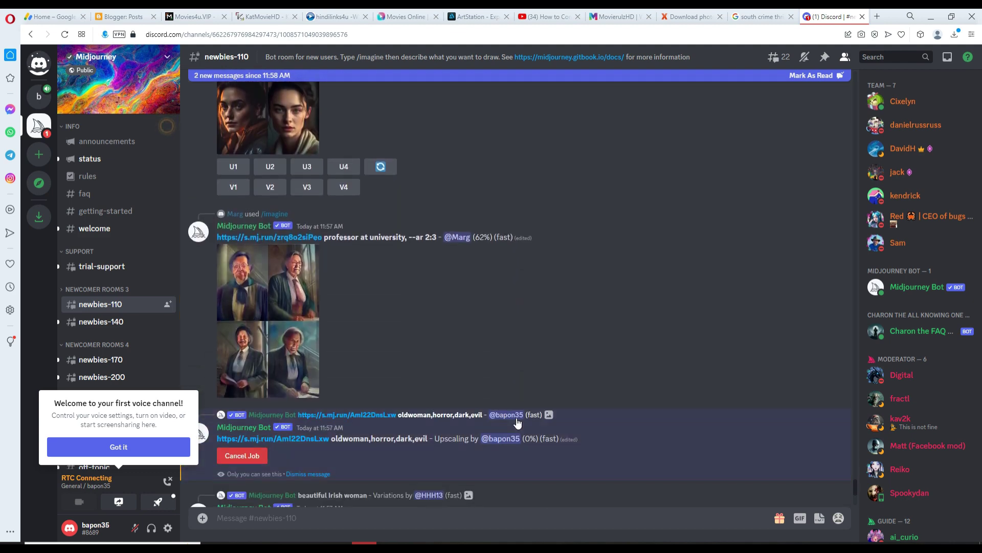
{"action": "scroll", "coordinate": [514, 421], "scroll_direction": "down", "scroll_amount": 3}
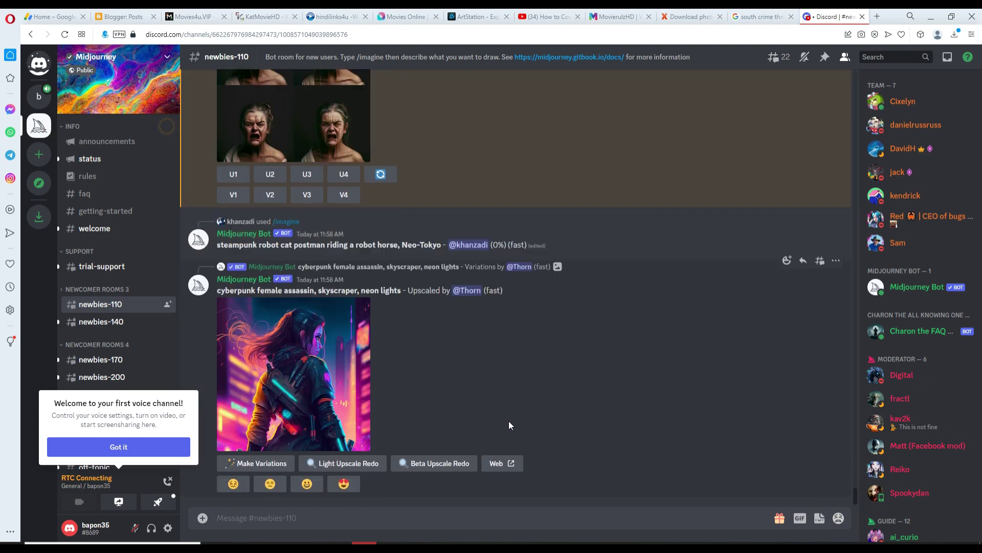
{"action": "scroll", "coordinate": [508, 421], "scroll_direction": "up", "scroll_amount": 2}
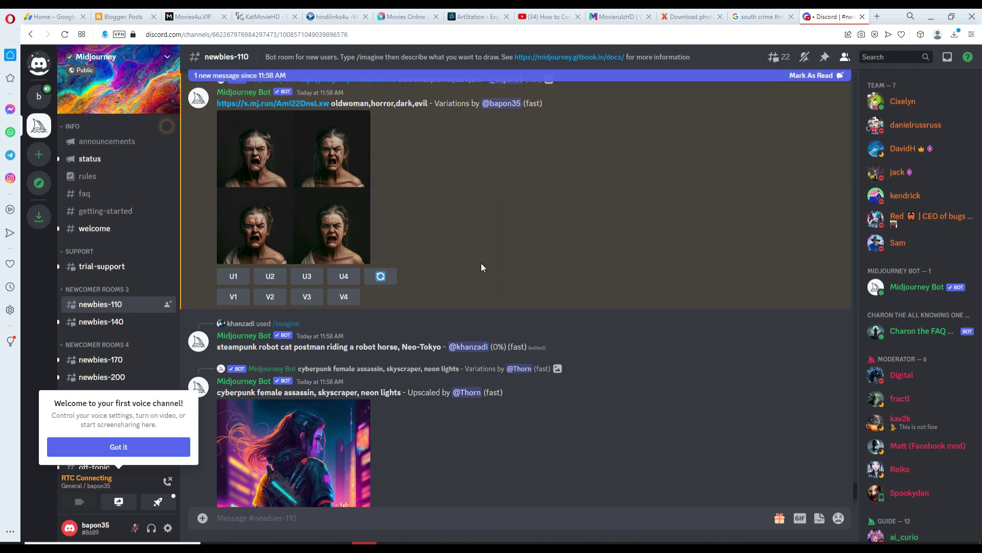
{"action": "left_click", "coordinate": [270, 276]}
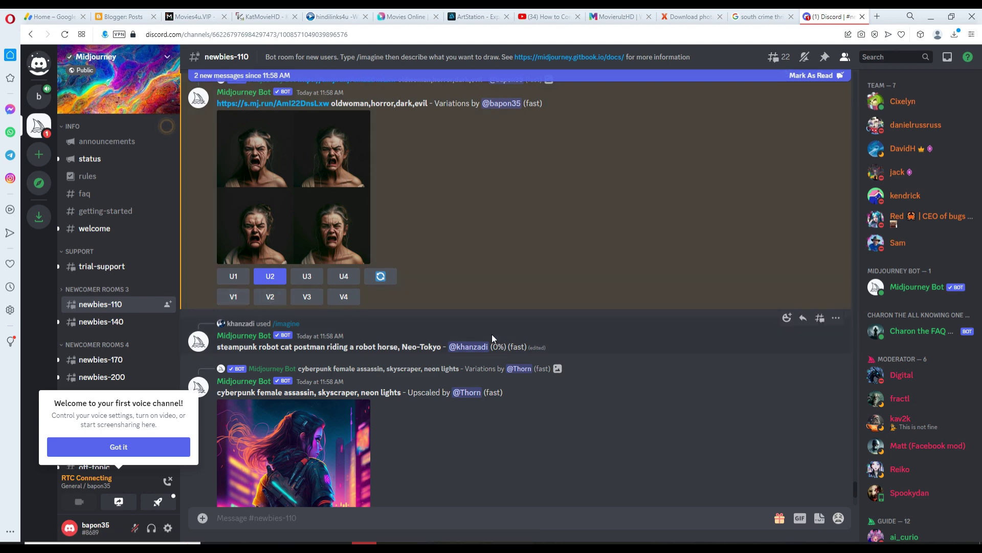
{"action": "scroll", "coordinate": [492, 334], "scroll_direction": "down", "scroll_amount": 3}
{"action": "scroll", "coordinate": [492, 334], "scroll_direction": "down", "scroll_amount": 5}
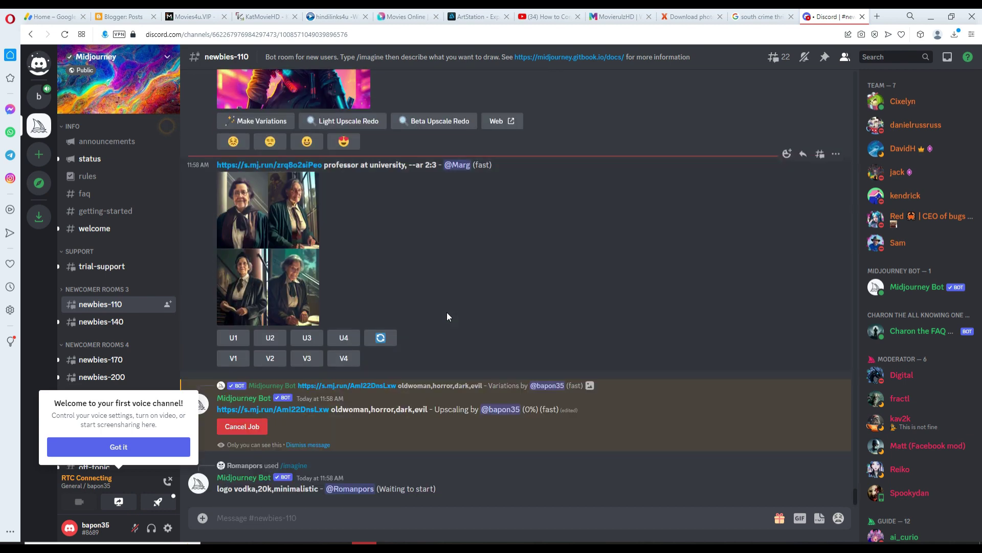
{"action": "scroll", "coordinate": [446, 316], "scroll_direction": "up", "scroll_amount": 5}
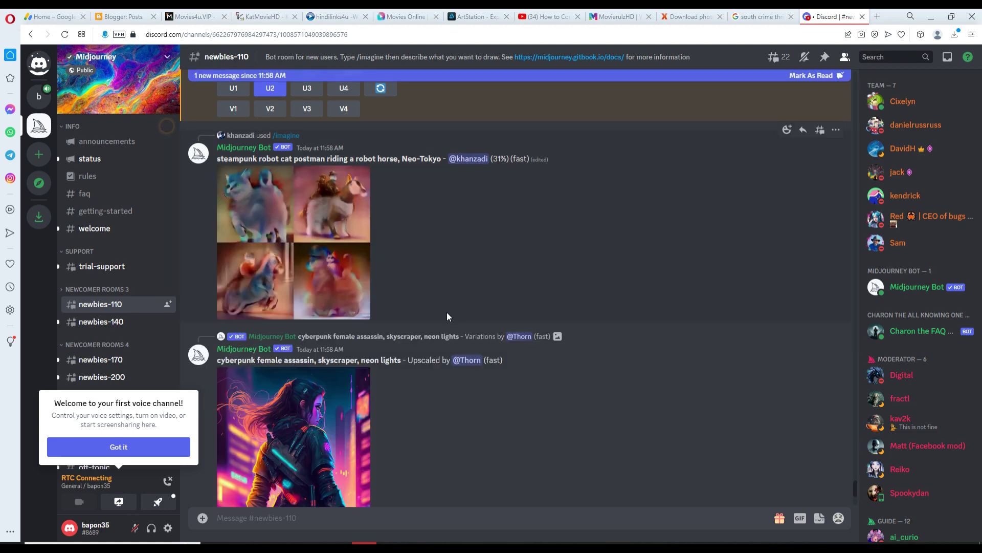
{"action": "scroll", "coordinate": [447, 317], "scroll_direction": "down", "scroll_amount": 10}
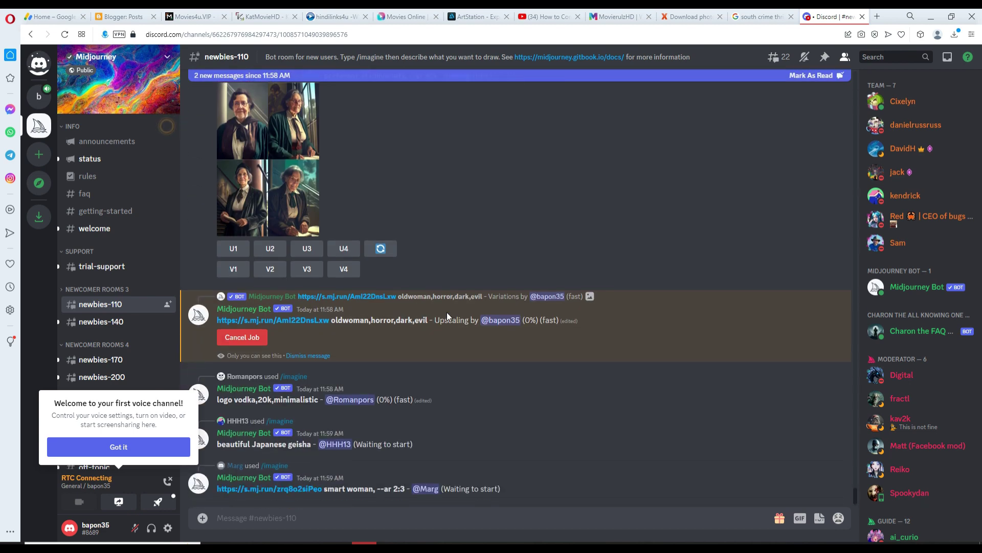
- Search 'midjourney ai' in a new tab and go to the Midjourney homepage
{"action": "left_click", "coordinate": [877, 17]}
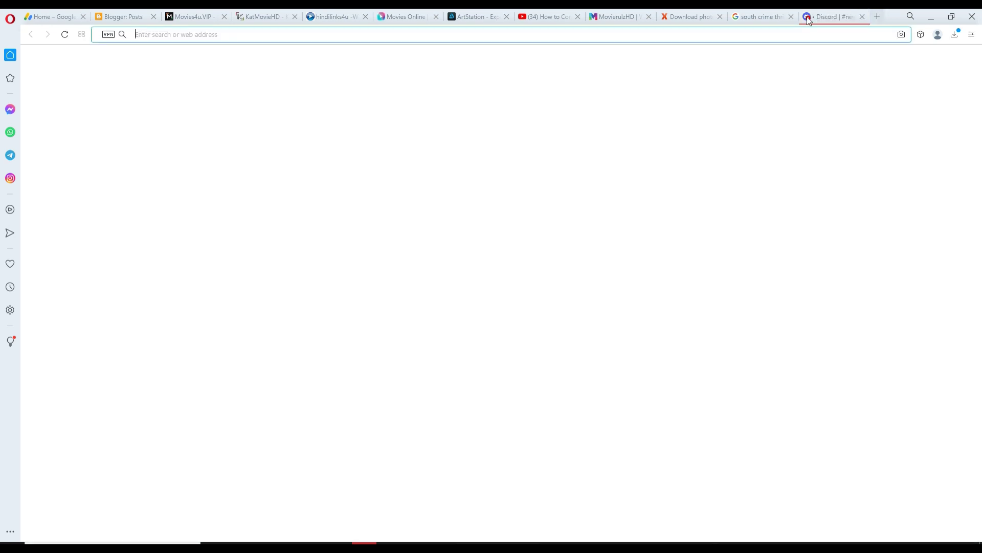
{"action": "left_click", "coordinate": [415, 89]}
{"action": "type", "text": "midjourney ai ai"}
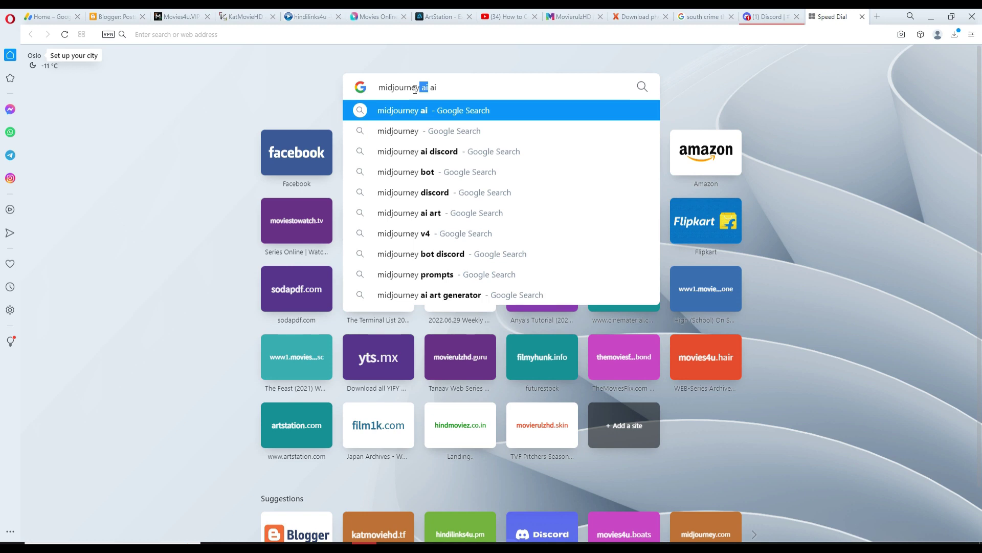
{"action": "key", "text": "Return"}
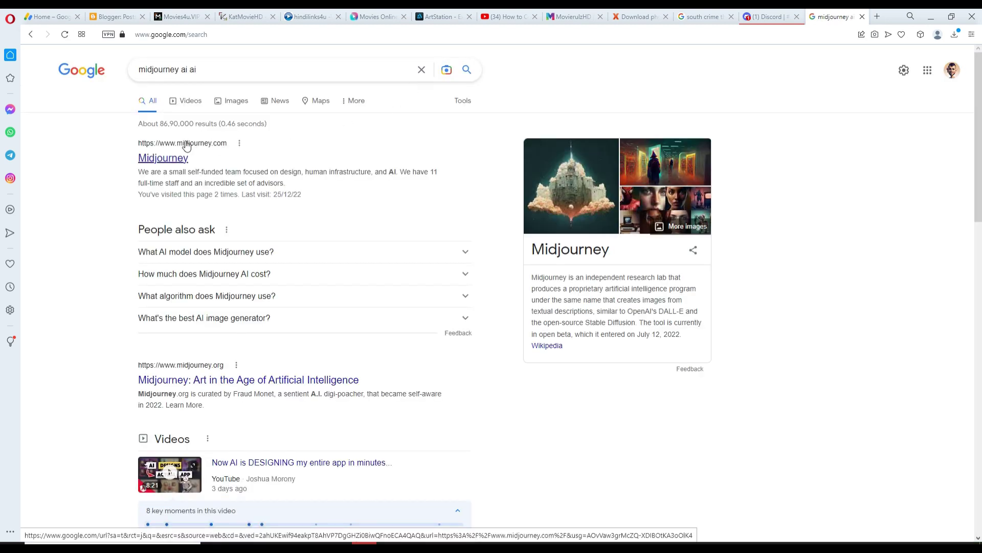
{"action": "left_click", "coordinate": [186, 146]}
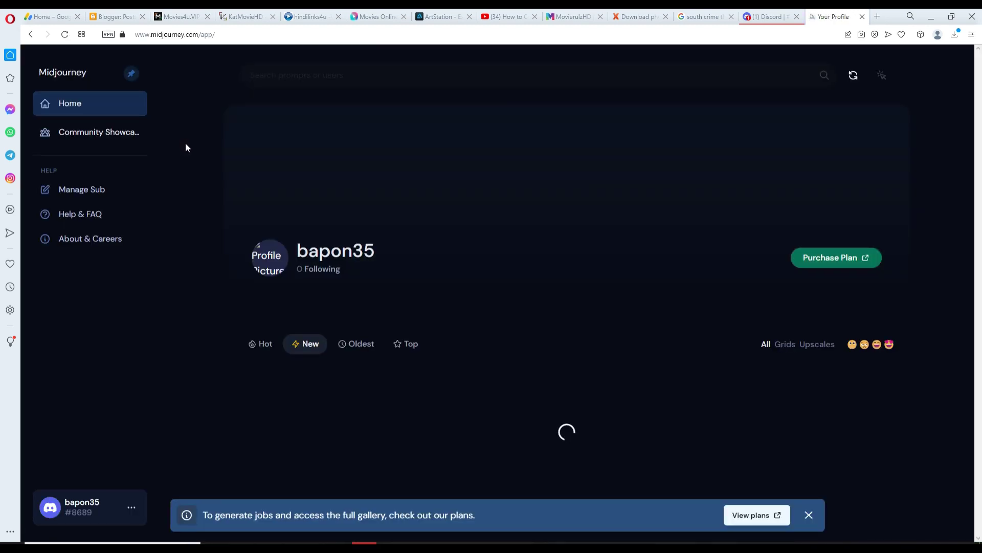
{"action": "left_click", "coordinate": [72, 75]}
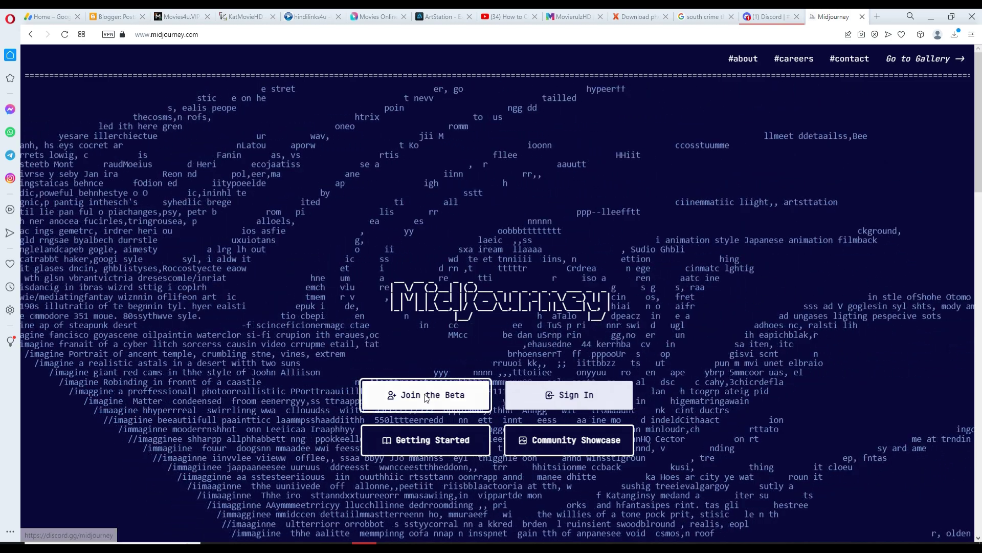
- Join the Midjourney beta, accept the Discord invite, and enter newbies-110
{"action": "left_click", "coordinate": [427, 397]}
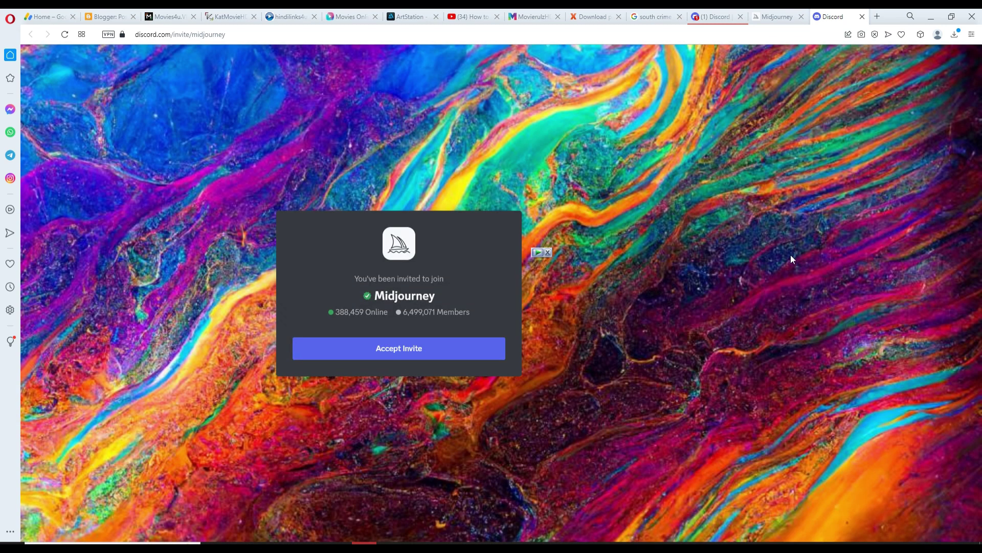
{"action": "left_click", "coordinate": [401, 350]}
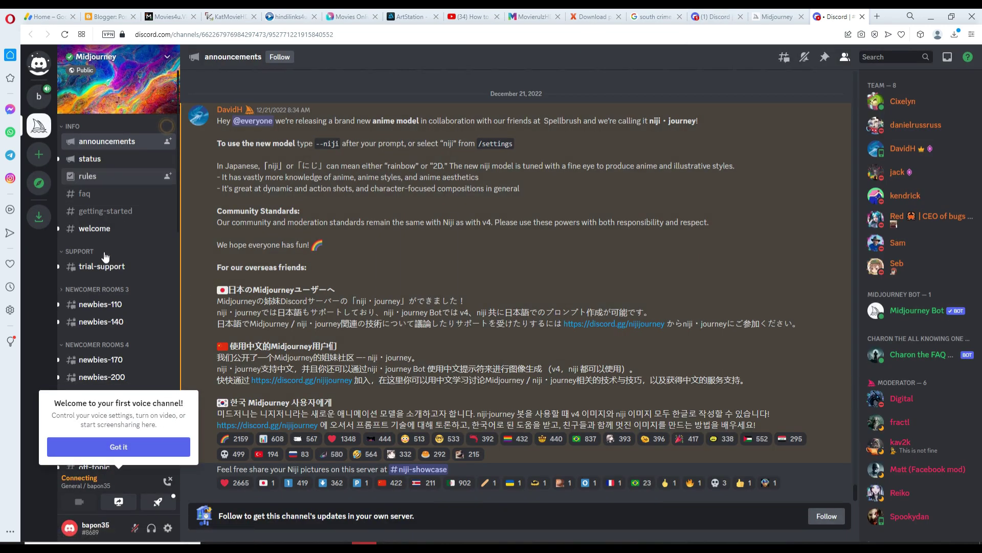
{"action": "left_click", "coordinate": [106, 306]}
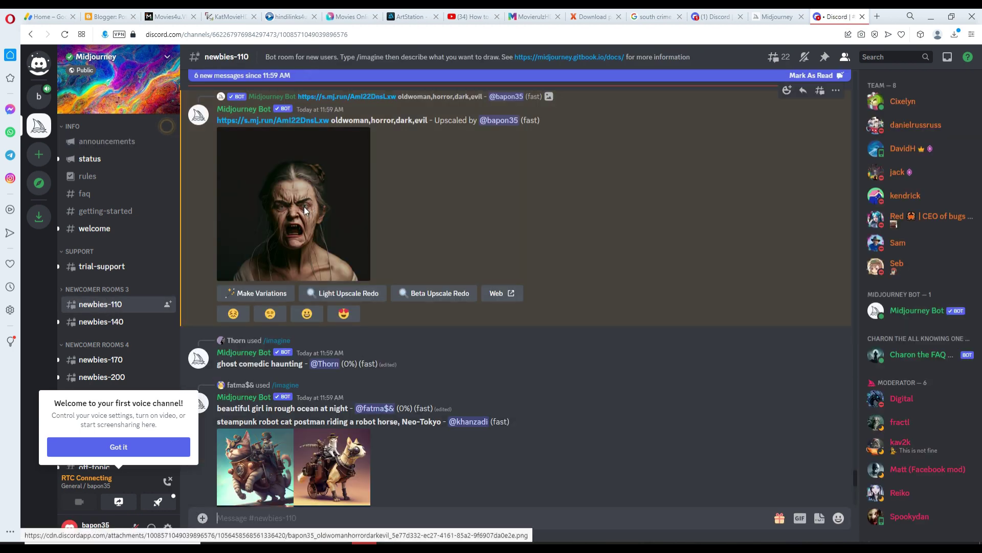
- Save the enlarged upscaled portrait as a PNG in stock54, then close the viewer
{"action": "left_click", "coordinate": [314, 220]}
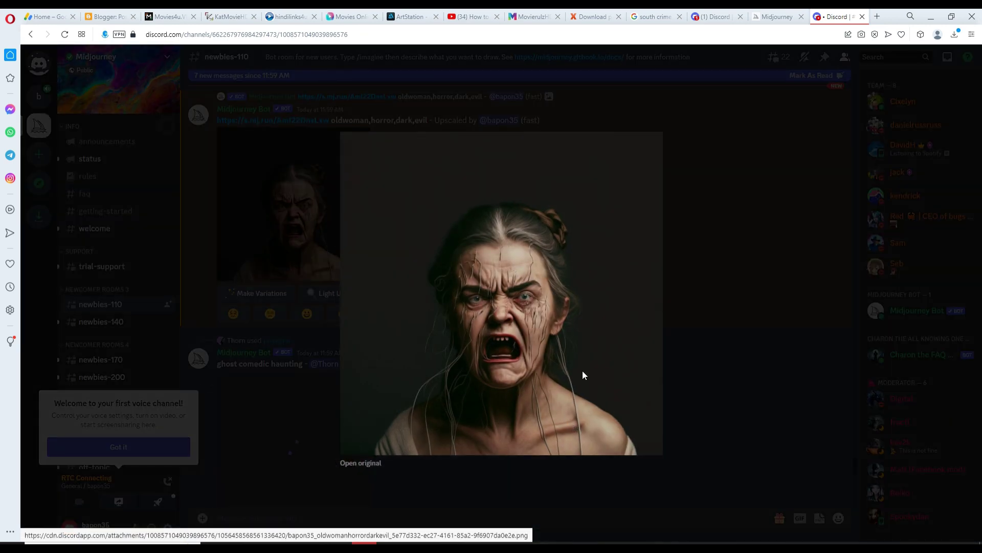
{"action": "right_click", "coordinate": [518, 250]}
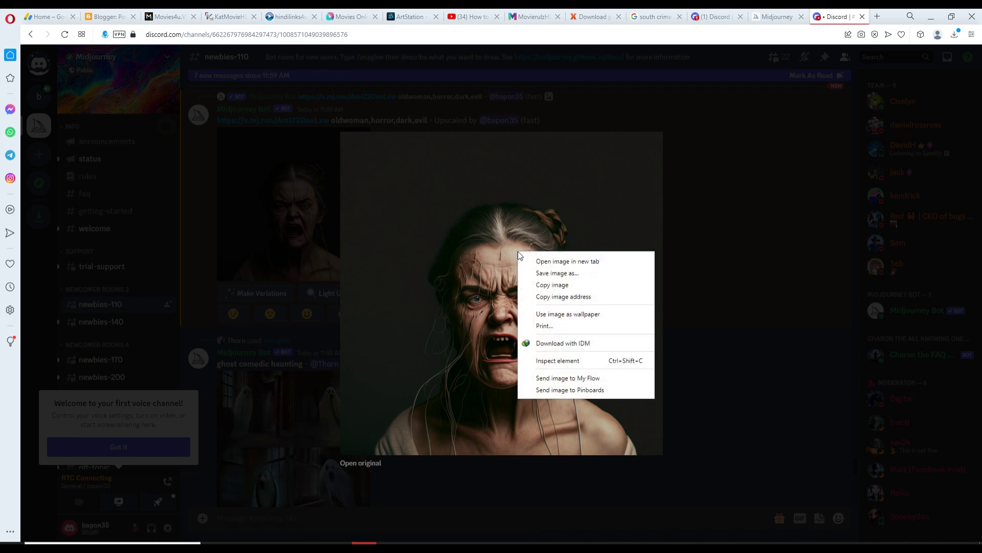
{"action": "left_click", "coordinate": [563, 273]}
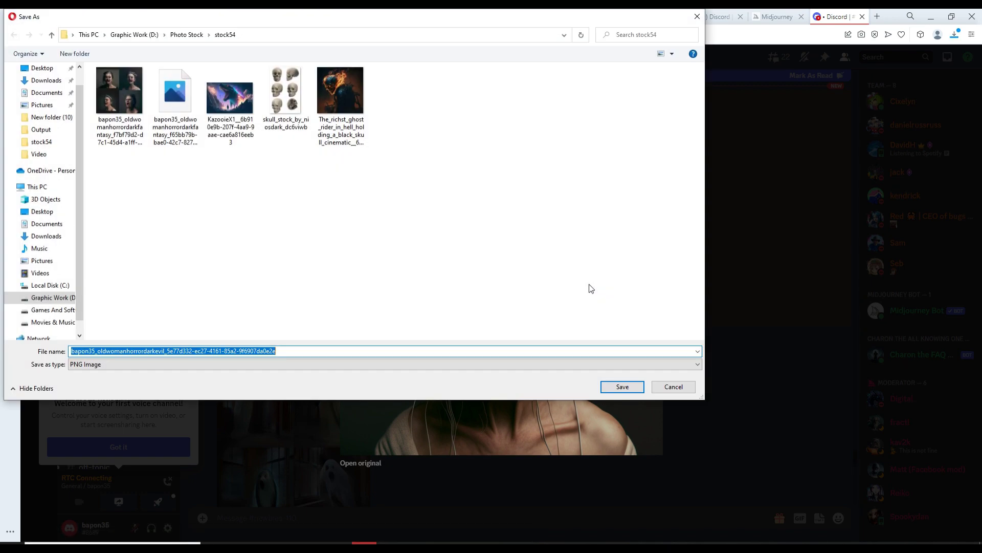
{"action": "left_click", "coordinate": [615, 387]}
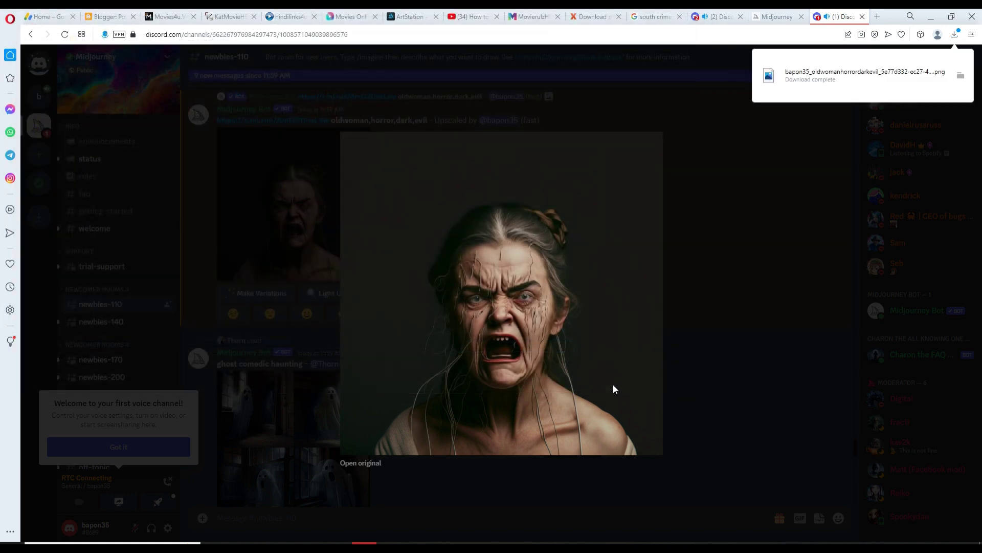
{"action": "left_click", "coordinate": [612, 102]}
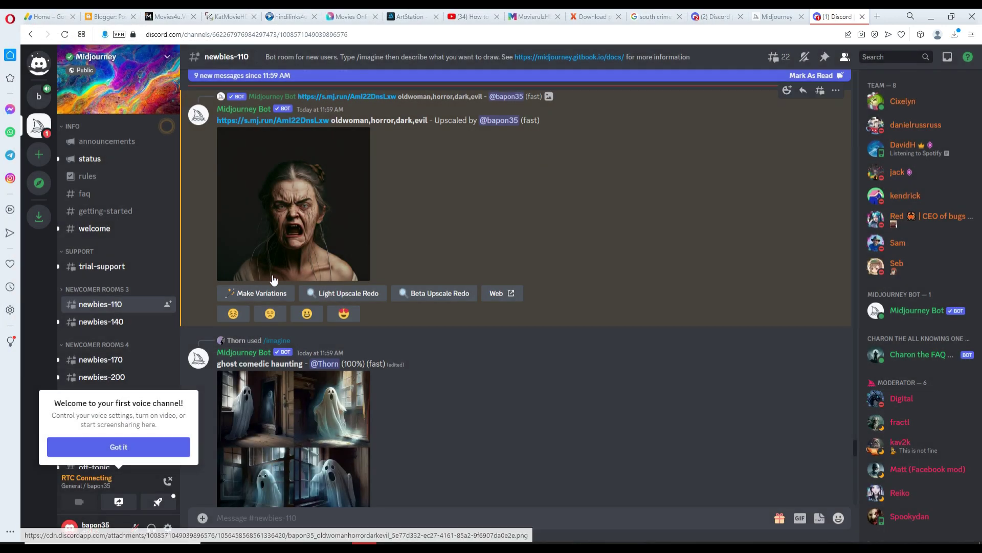
- Attach the sinitta-leunen photo from the stock54 folder to a new message
{"action": "left_click", "coordinate": [202, 518]}
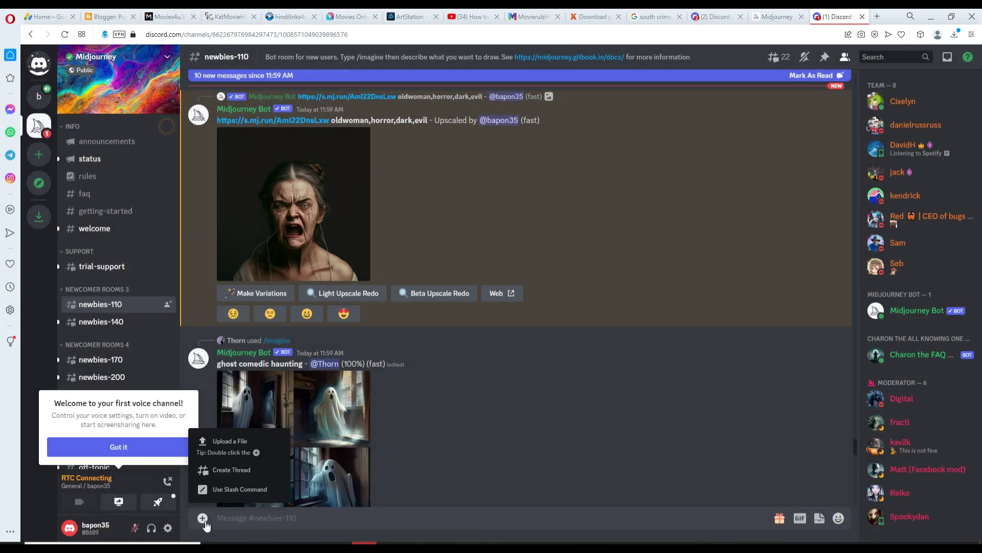
{"action": "left_click", "coordinate": [224, 452]}
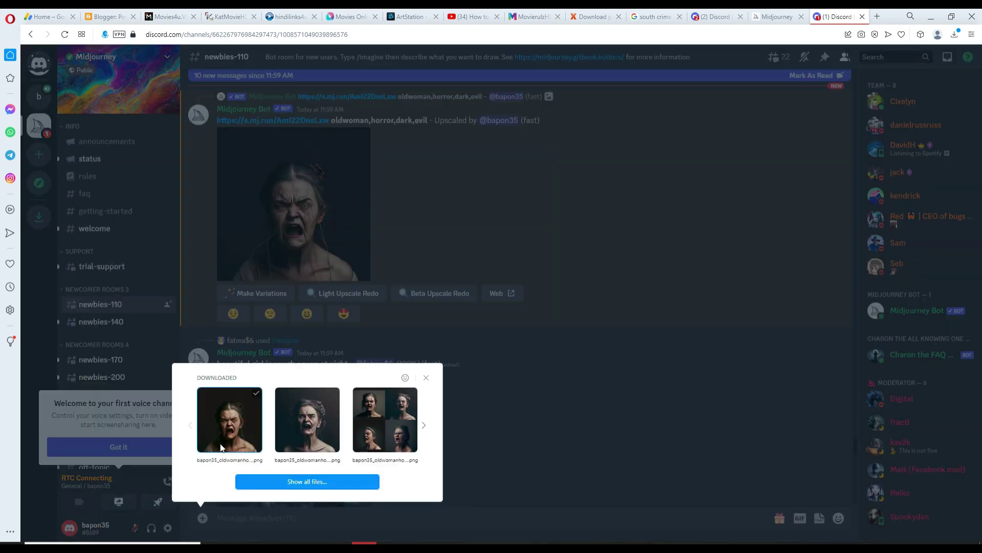
{"action": "left_click", "coordinate": [272, 482]}
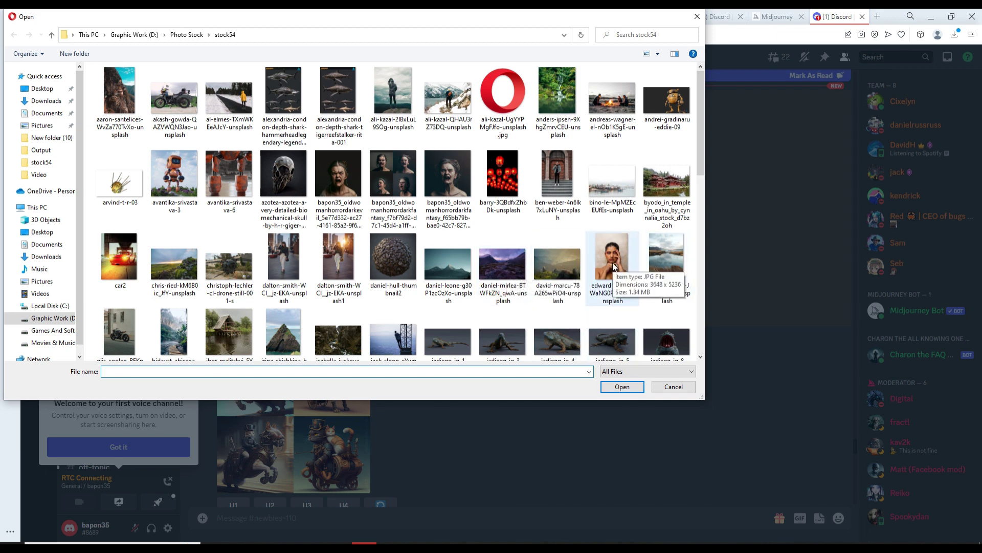
{"action": "scroll", "coordinate": [614, 266], "scroll_direction": "down", "scroll_amount": 5}
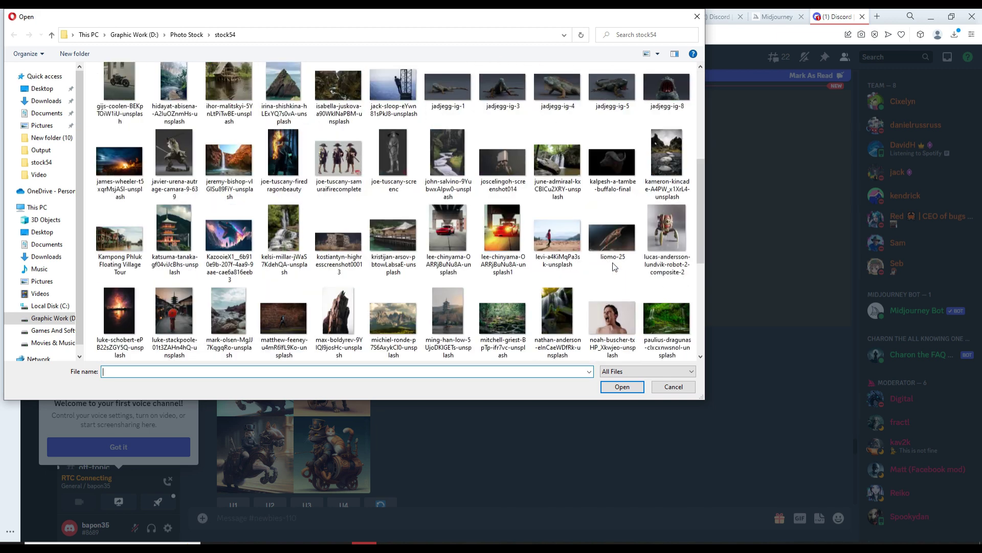
{"action": "scroll", "coordinate": [614, 266], "scroll_direction": "down", "scroll_amount": 5}
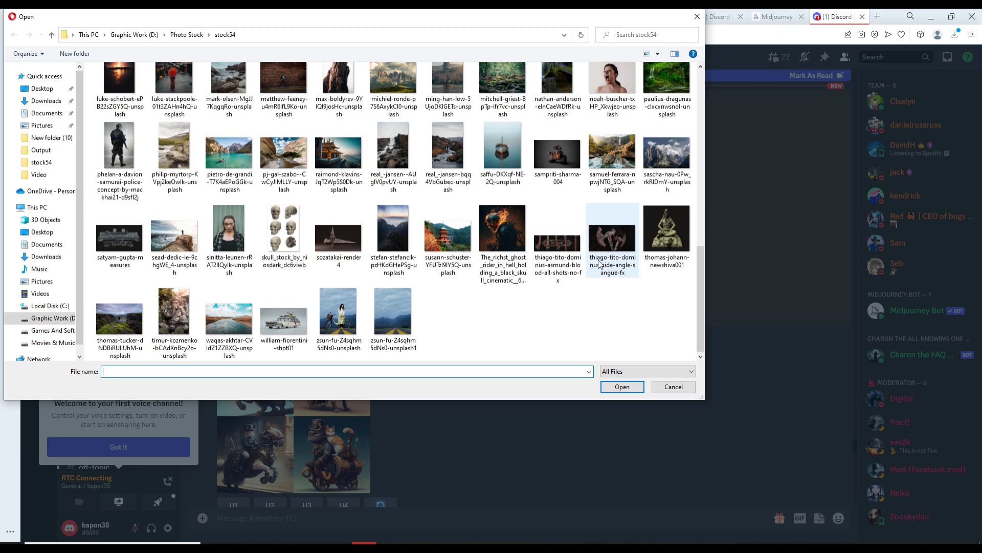
{"action": "scroll", "coordinate": [599, 263], "scroll_direction": "up", "scroll_amount": 5}
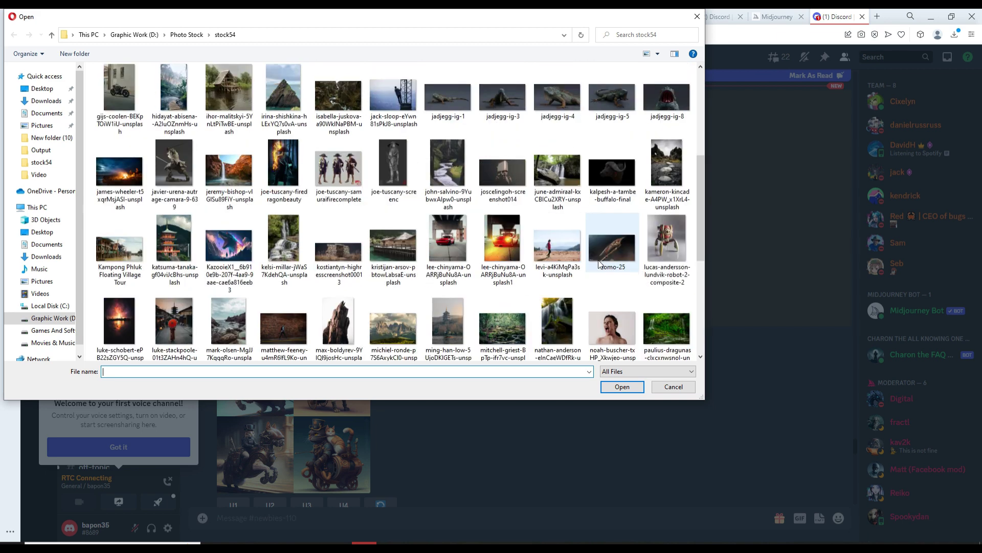
{"action": "scroll", "coordinate": [597, 262], "scroll_direction": "down", "scroll_amount": 5}
{"action": "left_click", "coordinate": [226, 230]}
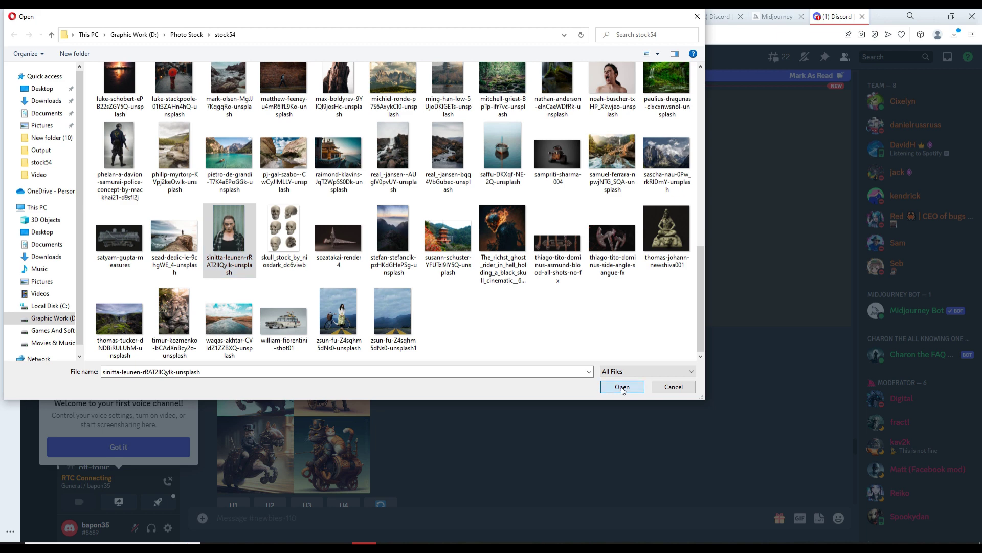
{"action": "left_click", "coordinate": [622, 388]}
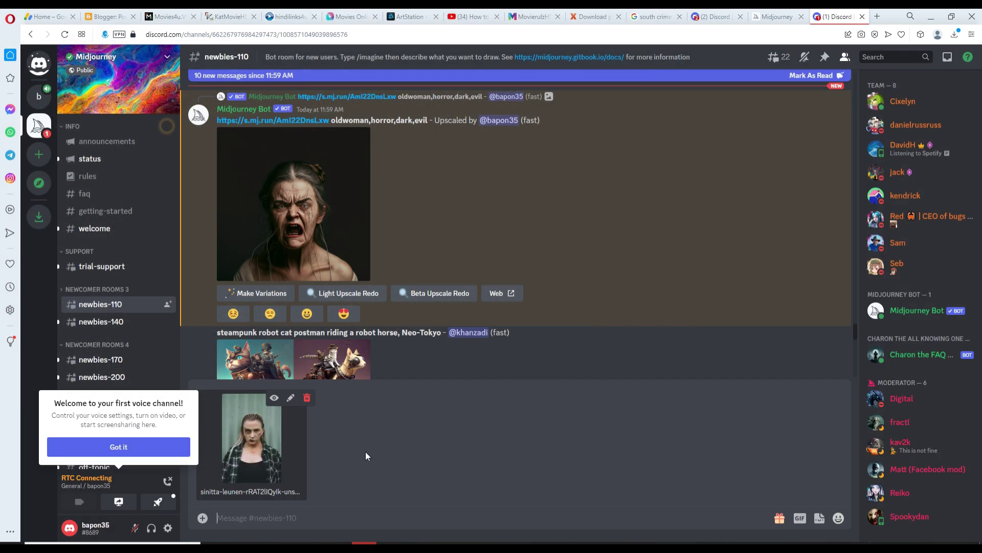
- Send the attached plaid-shirt photo and scroll up to locate it in the channel
{"action": "key", "text": "Return"}
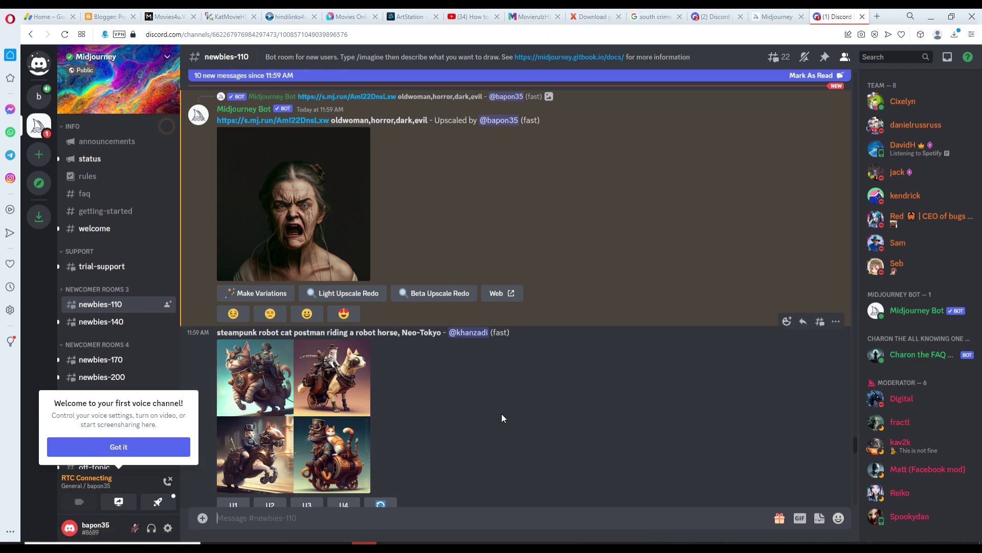
{"action": "scroll", "coordinate": [456, 404], "scroll_direction": "up", "scroll_amount": 10}
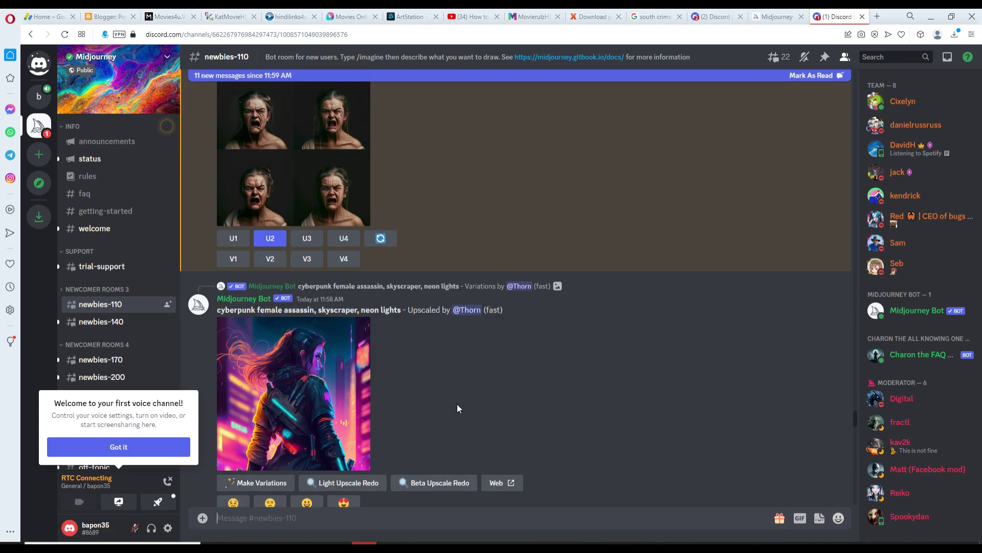
{"action": "scroll", "coordinate": [457, 408], "scroll_direction": "up", "scroll_amount": 20}
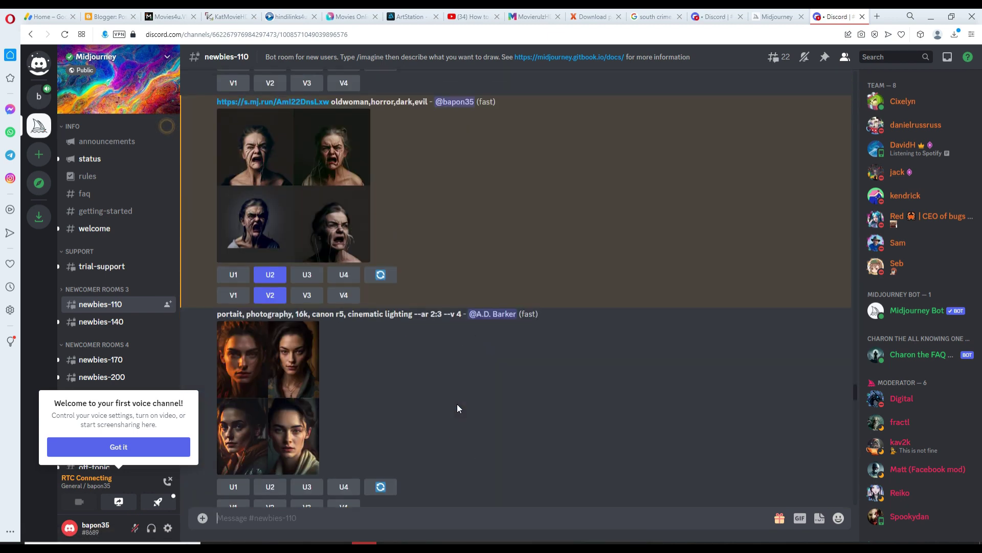
{"action": "scroll", "coordinate": [457, 408], "scroll_direction": "up", "scroll_amount": 20}
{"action": "scroll", "coordinate": [457, 408], "scroll_direction": "up", "scroll_amount": 20}
{"action": "scroll", "coordinate": [457, 408], "scroll_direction": "up", "scroll_amount": 20}
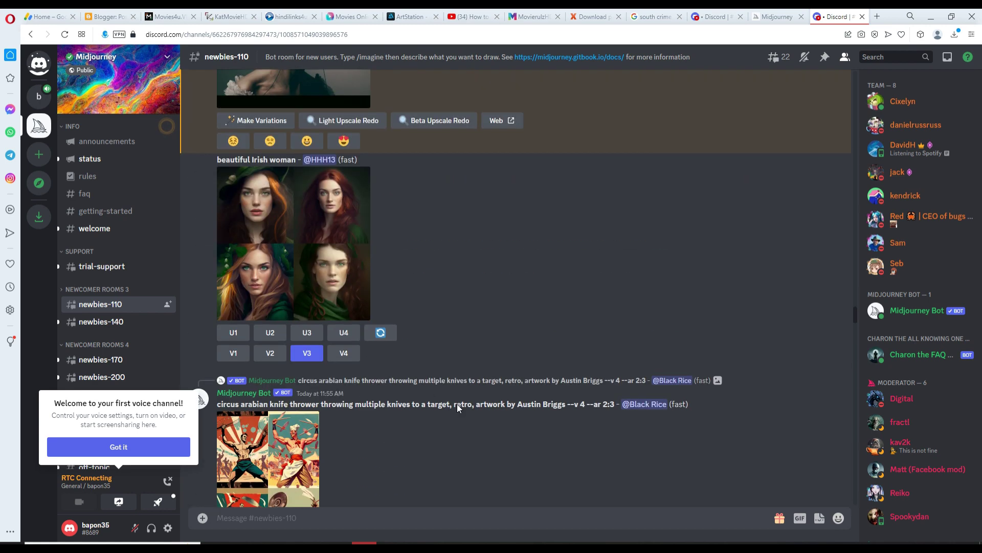
{"action": "scroll", "coordinate": [457, 408], "scroll_direction": "up", "scroll_amount": 20}
{"action": "scroll", "coordinate": [456, 403], "scroll_direction": "up", "scroll_amount": 10}
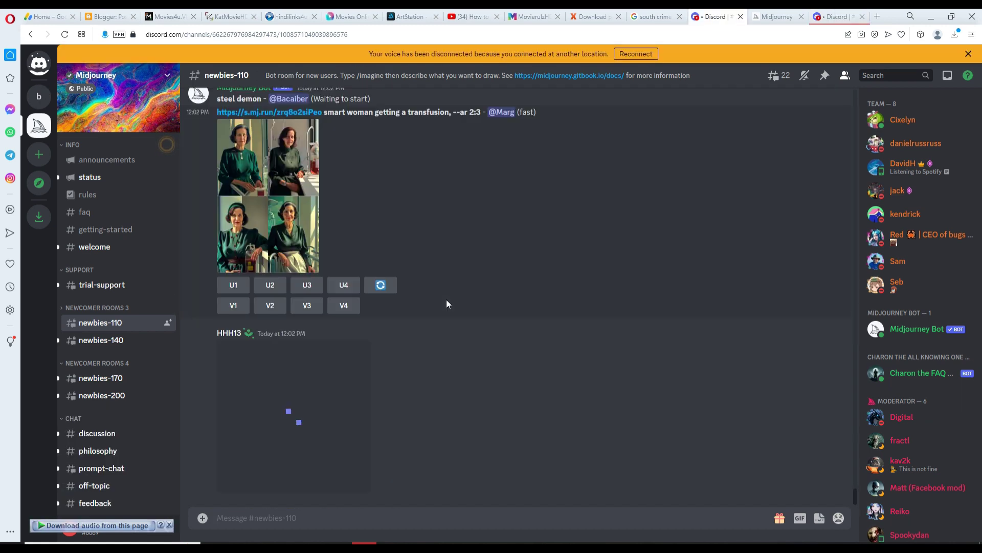
{"action": "scroll", "coordinate": [446, 303], "scroll_direction": "up", "scroll_amount": 15}
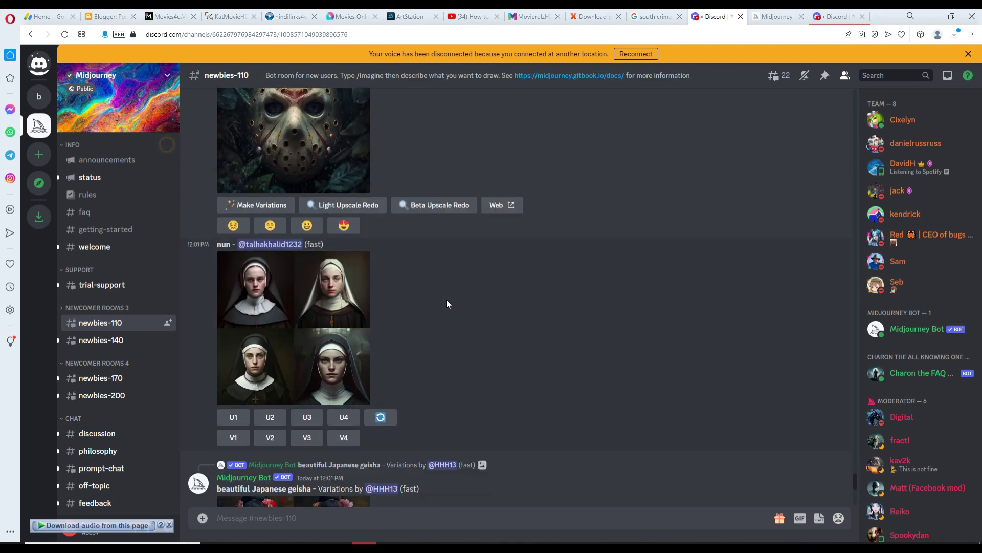
{"action": "scroll", "coordinate": [446, 304], "scroll_direction": "up", "scroll_amount": 8}
{"action": "scroll", "coordinate": [446, 304], "scroll_direction": "up", "scroll_amount": 12}
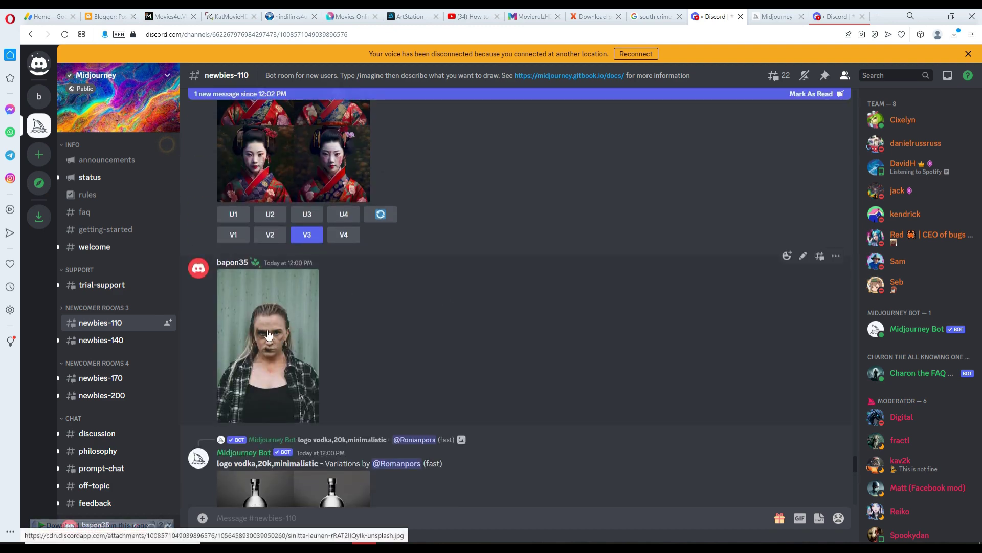
- Copy the image address of the posted plaid-shirt reference photo
{"action": "left_click", "coordinate": [268, 334]}
{"action": "right_click", "coordinate": [507, 244]}
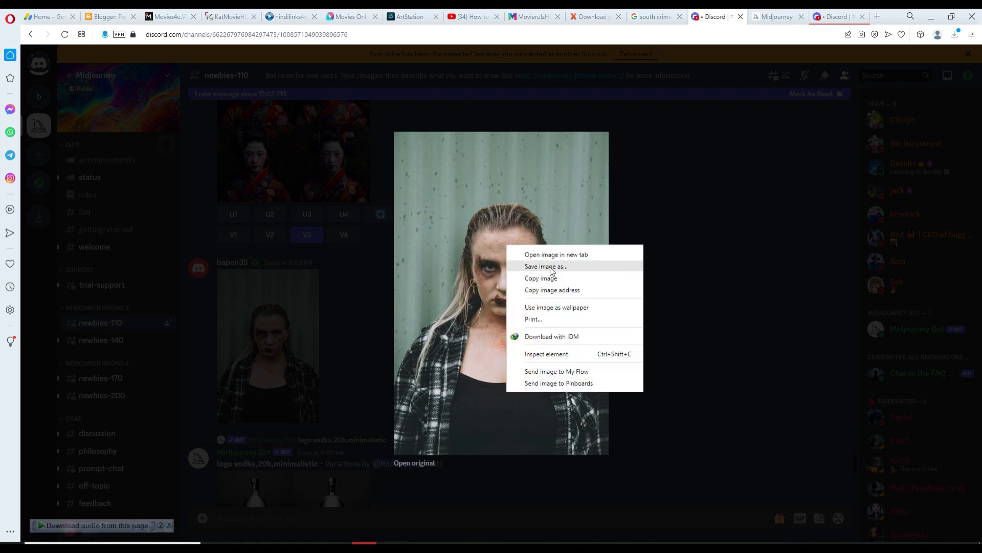
{"action": "left_click", "coordinate": [552, 290]}
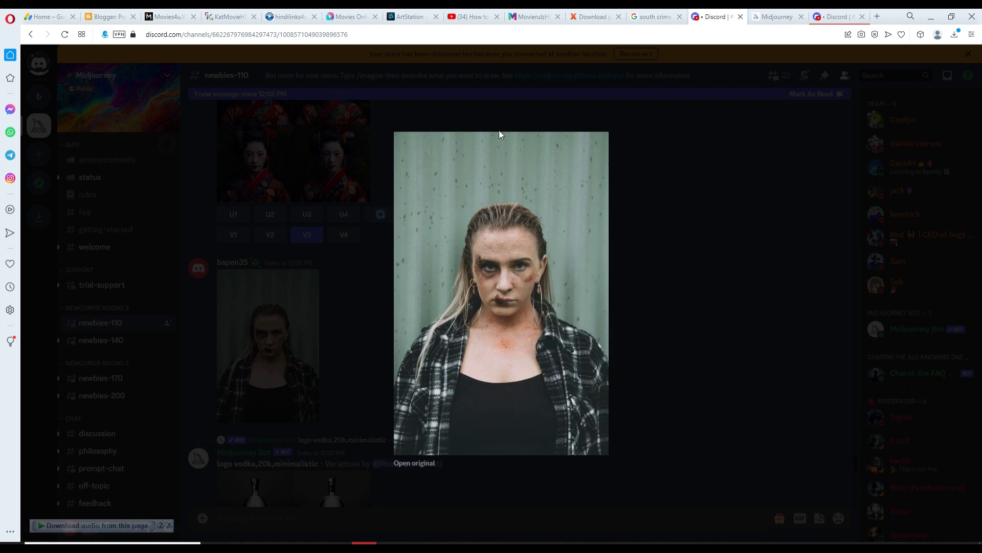
{"action": "left_click", "coordinate": [493, 114]}
{"action": "left_click", "coordinate": [202, 518]}
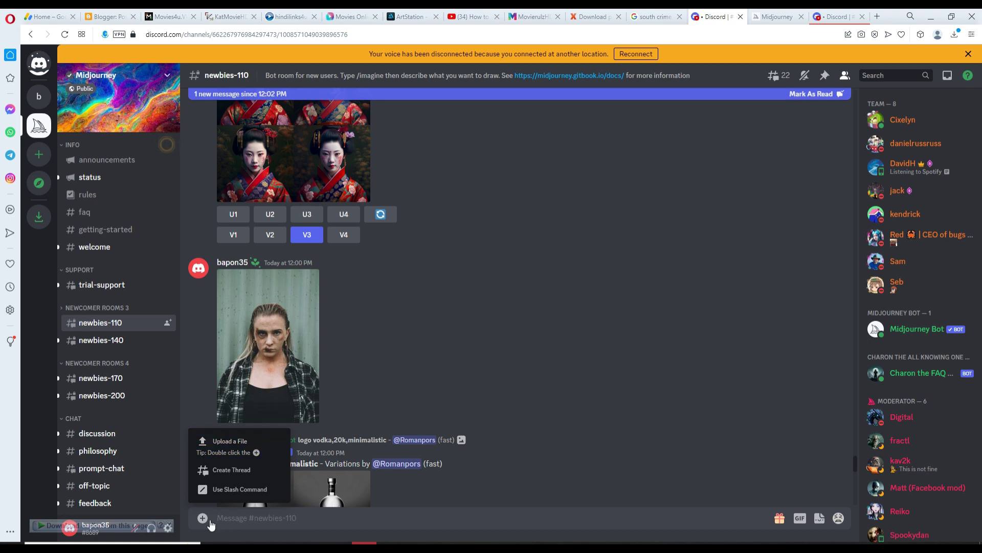
- Start a new /imagine prompt with the copied reference photo link pasted in
{"action": "left_click", "coordinate": [239, 521]}
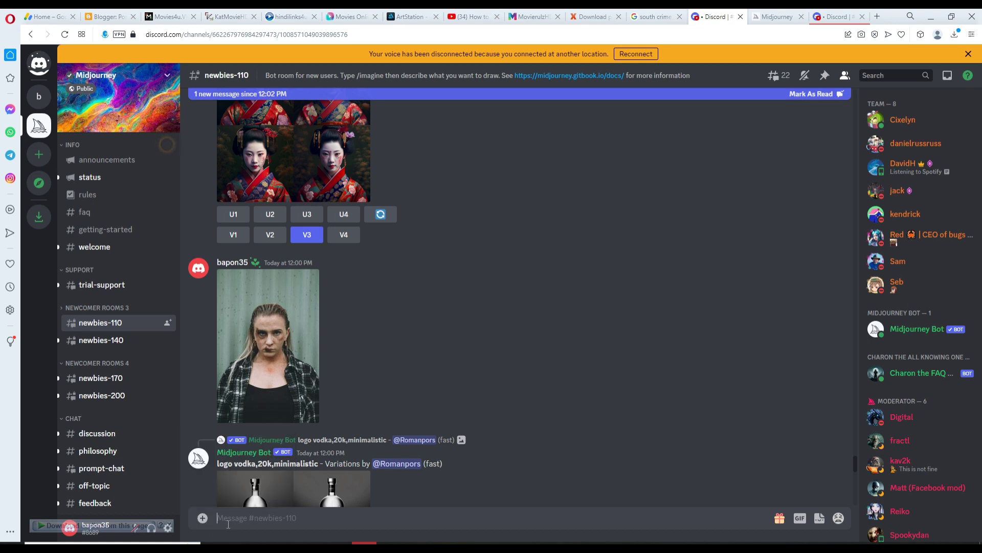
{"action": "type", "text": "/"}
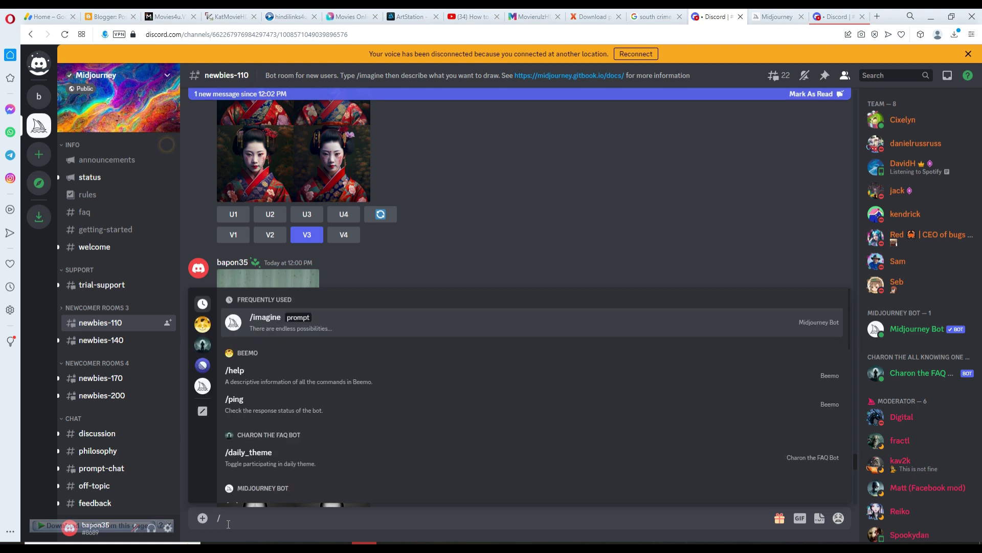
{"action": "left_click", "coordinate": [282, 323]}
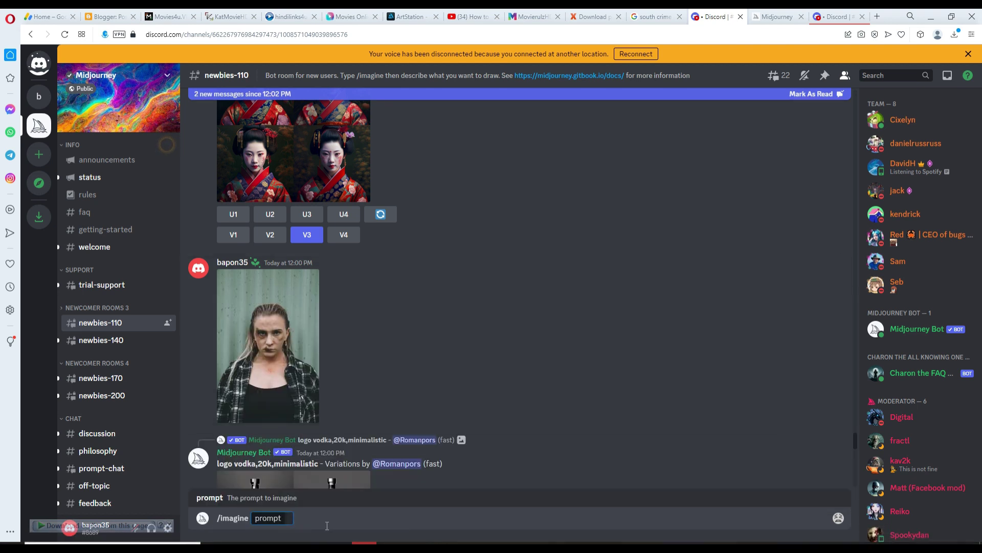
{"action": "type", "text": "evil"}
{"action": "key", "text": "BackSpace"}
{"action": "key", "text": "BackSpace"}
{"action": "key", "text": "BackSpace"}
{"action": "key", "text": "BackSpace"}
{"action": "key", "text": "ctrl+v"}
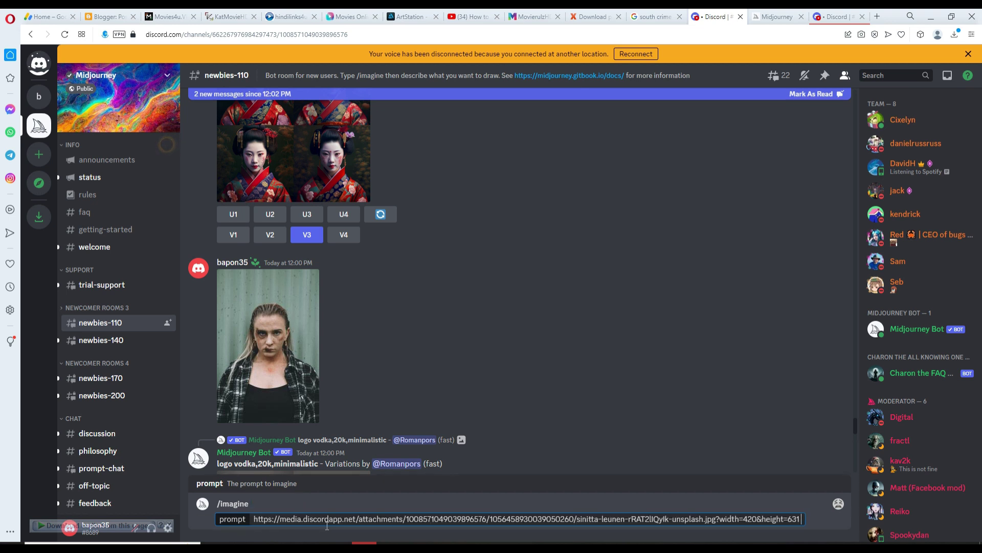
- Add 'evil,fire,dark,light,glow,fantasy,cinematic,scifi' and submit the prompt
{"action": "type", "text": "evil"}
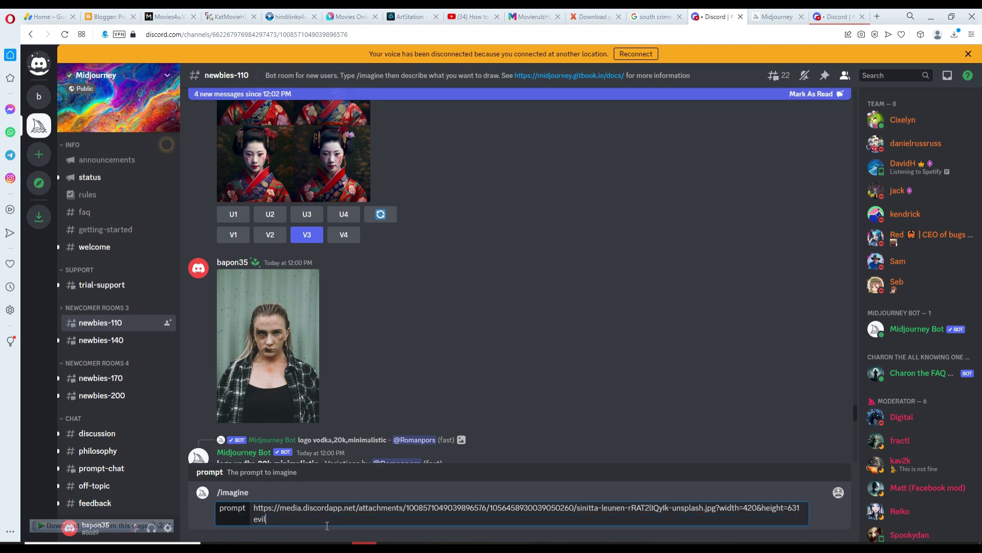
{"action": "type", "text": ",fire,"}
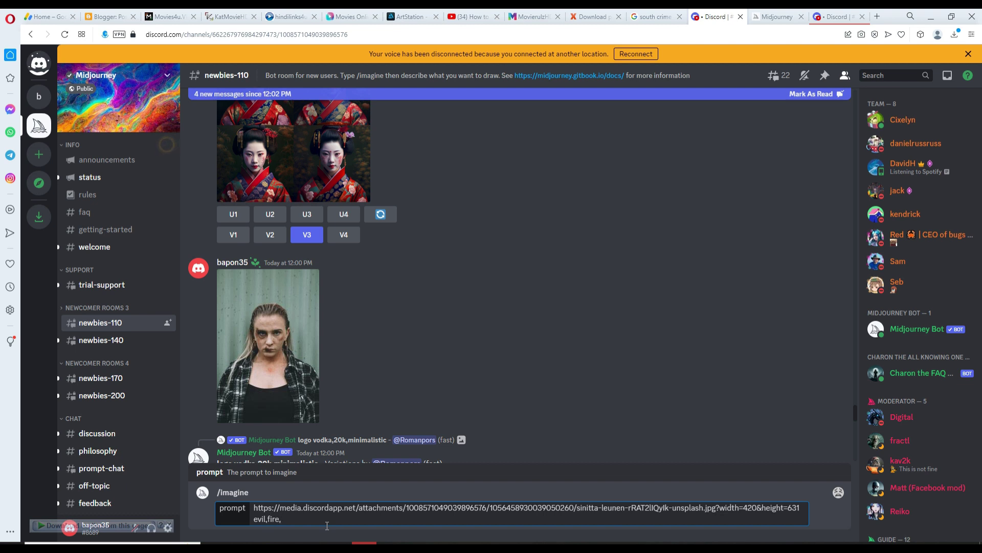
{"action": "type", "text": "da"}
{"action": "type", "text": "ting"}
{"action": "key", "text": "BackSpace"}
{"action": "key", "text": "BackSpace"}
{"action": "key", "text": "BackSpace"}
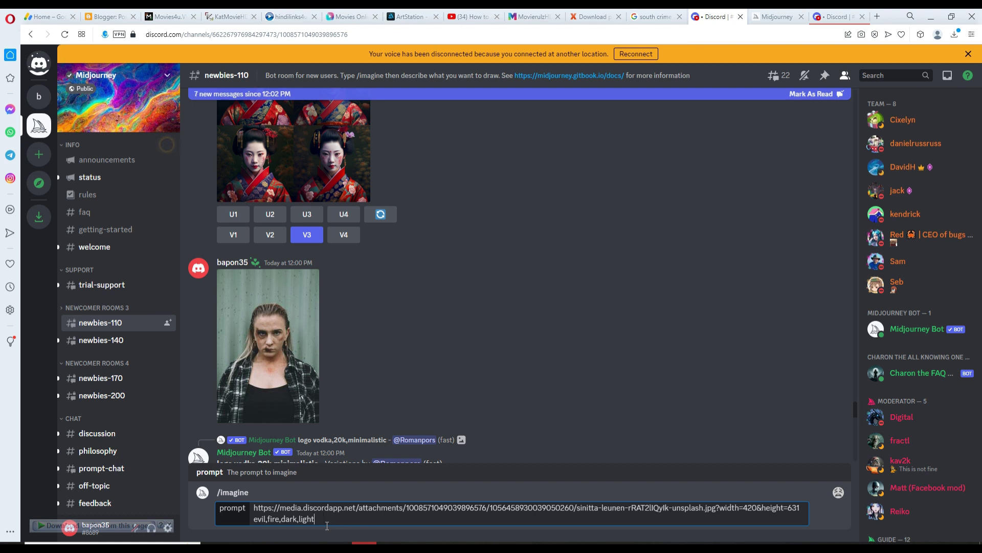
{"action": "key", "text": "ctrl+v"}
{"action": "type", "text": ",scifi"}
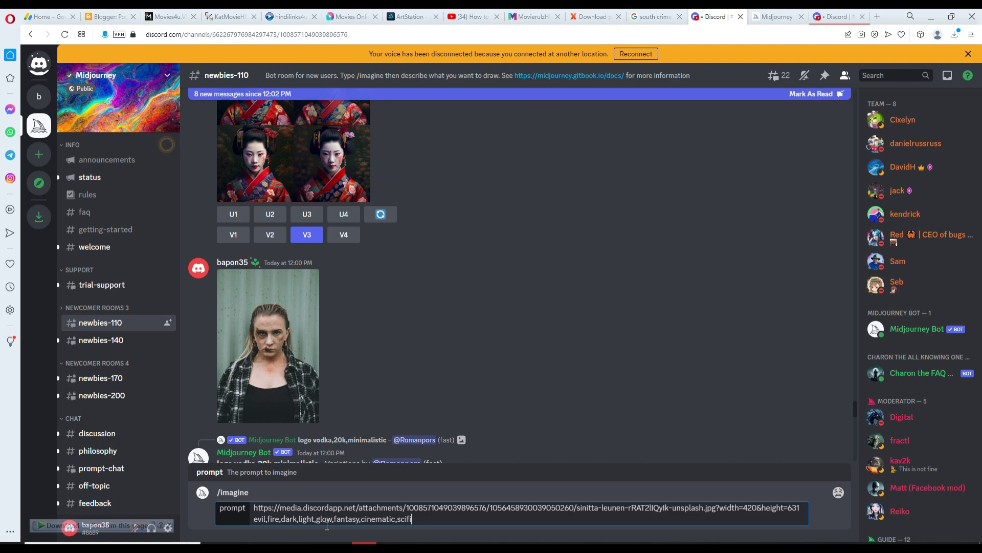
{"action": "key", "text": "Return"}
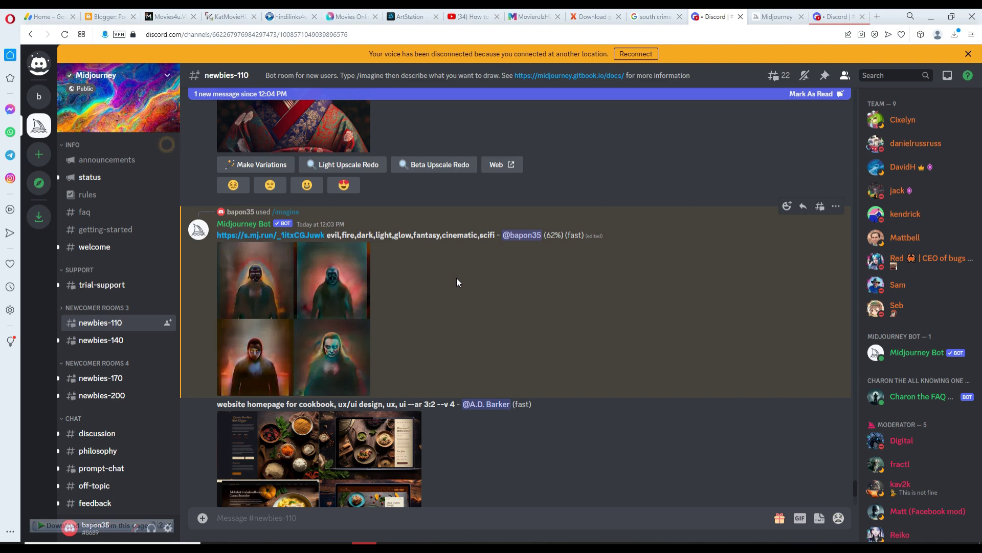
- Scroll the channel while the evil,fire,dark,light,glow prompt renders until its flaming 2x2 grid appears
{"action": "scroll", "coordinate": [345, 289], "scroll_direction": "up", "scroll_amount": 1}
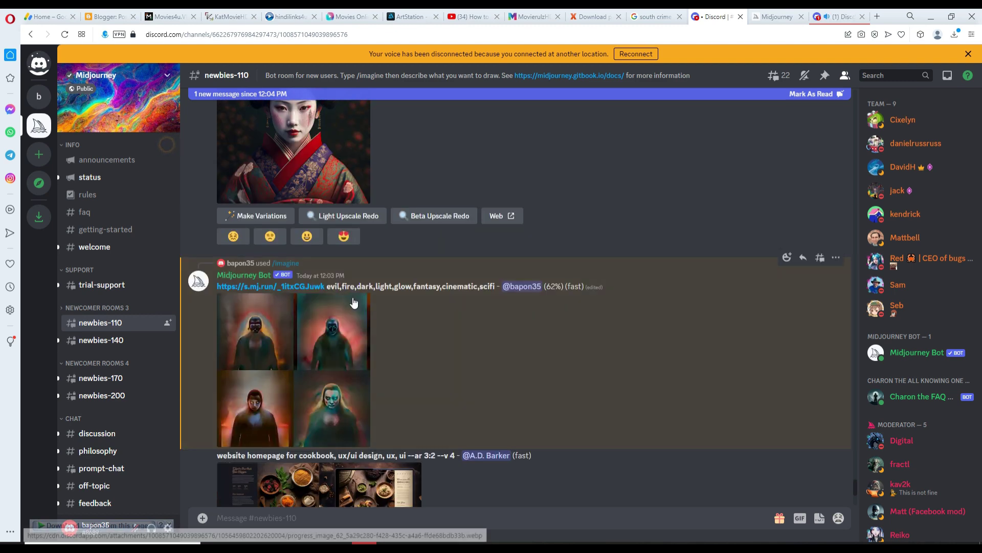
{"action": "scroll", "coordinate": [448, 321], "scroll_direction": "down", "scroll_amount": 1}
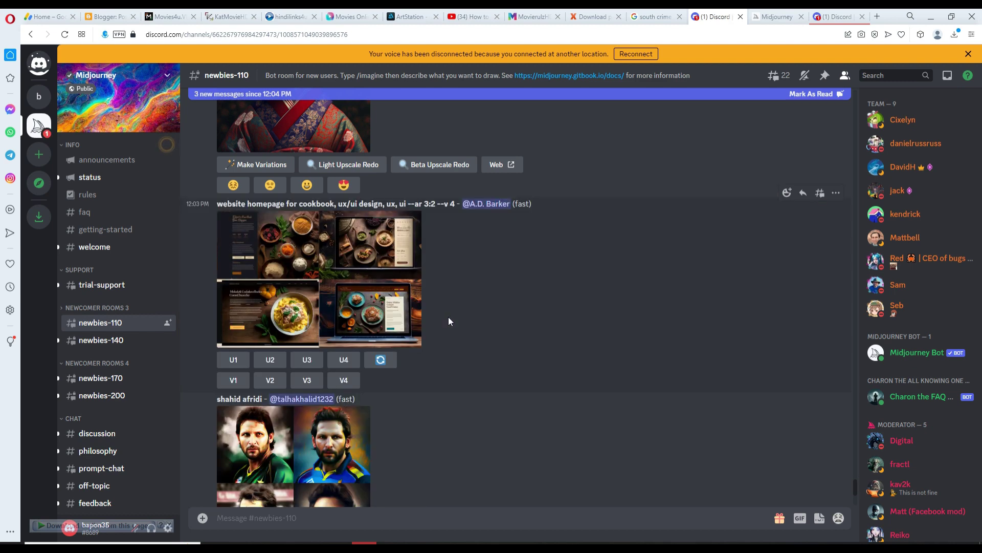
{"action": "scroll", "coordinate": [450, 315], "scroll_direction": "up", "scroll_amount": 10}
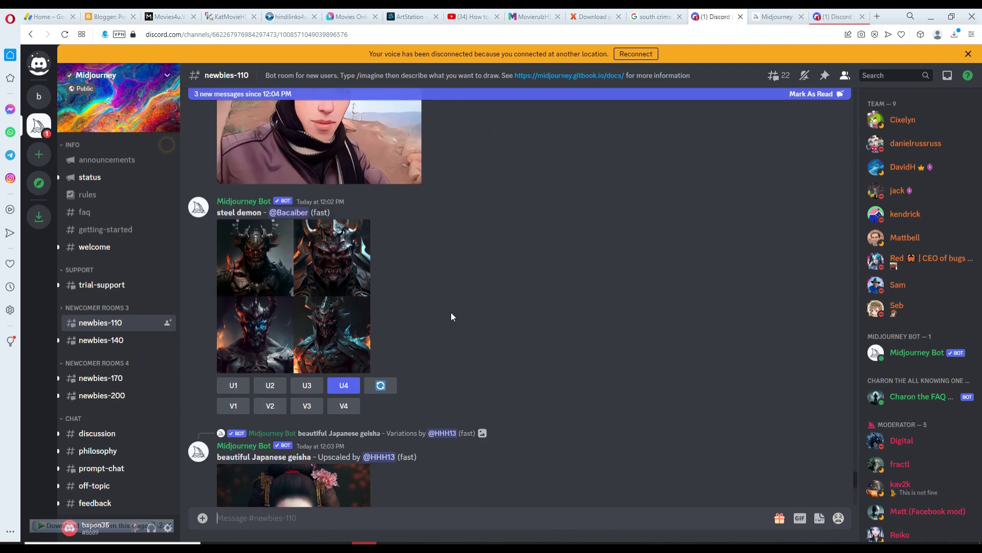
{"action": "scroll", "coordinate": [451, 307], "scroll_direction": "down", "scroll_amount": 10}
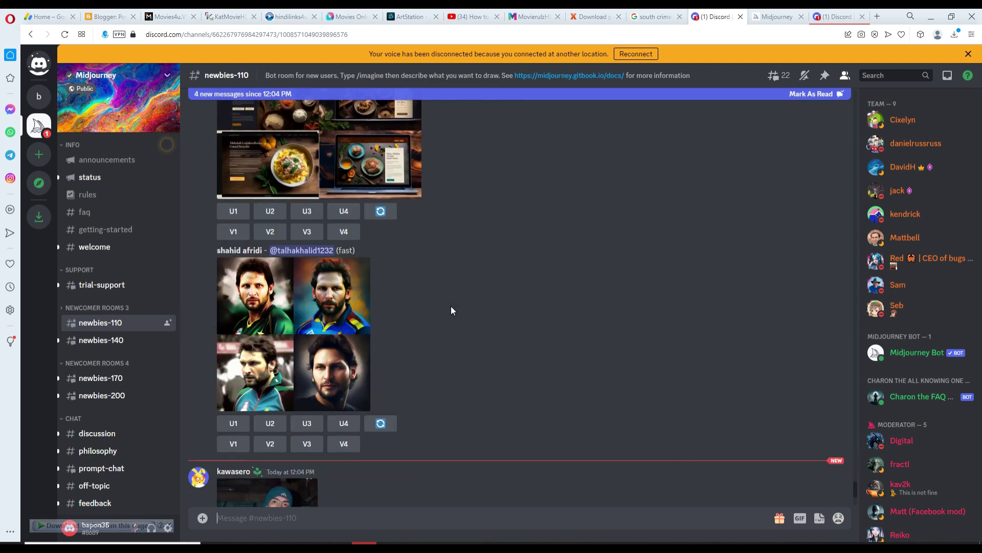
{"action": "scroll", "coordinate": [453, 310], "scroll_direction": "down", "scroll_amount": 8}
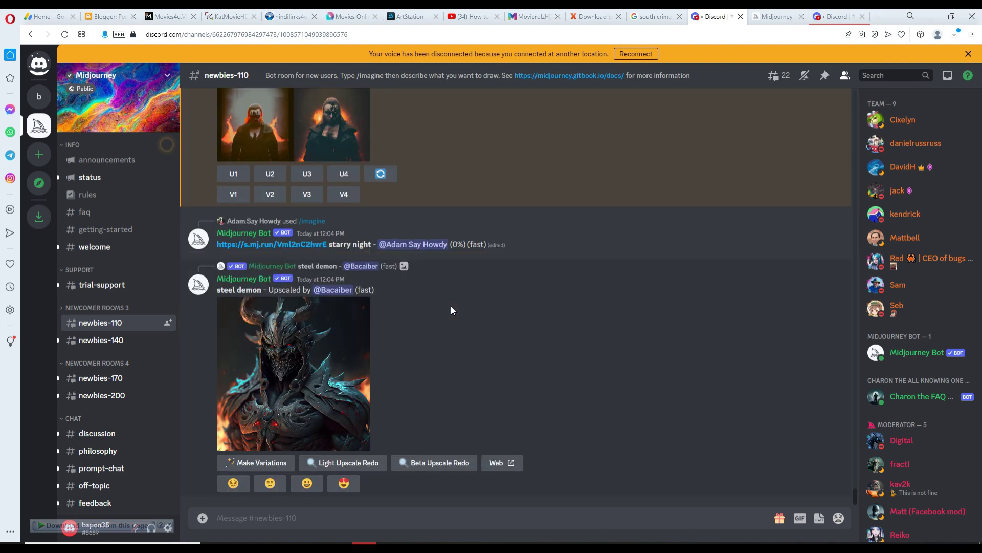
{"action": "scroll", "coordinate": [450, 310], "scroll_direction": "up", "scroll_amount": 2}
{"action": "scroll", "coordinate": [450, 310], "scroll_direction": "up", "scroll_amount": 2}
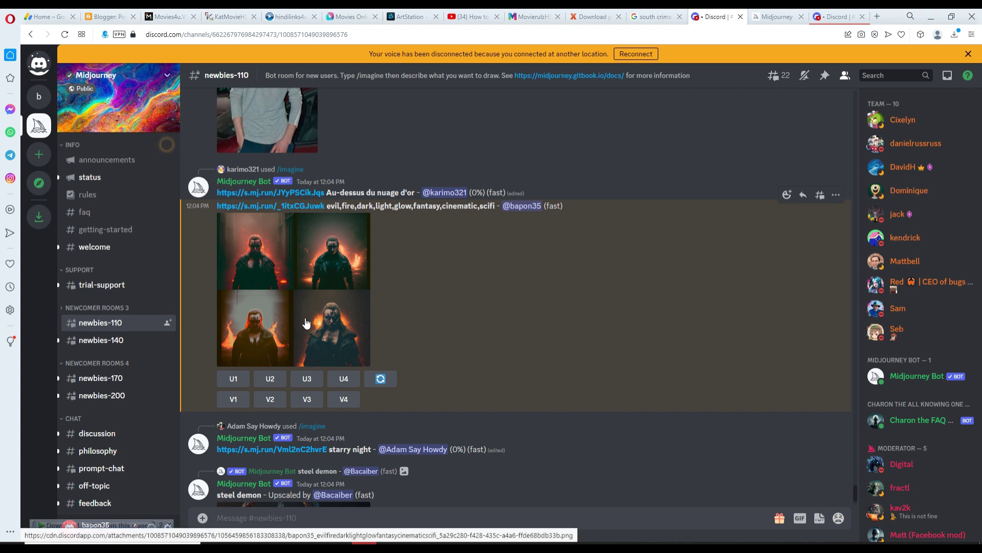
- Request U1 upscale and V2 variations from the fiery grid, then enlarge the grid
{"action": "left_click", "coordinate": [236, 379]}
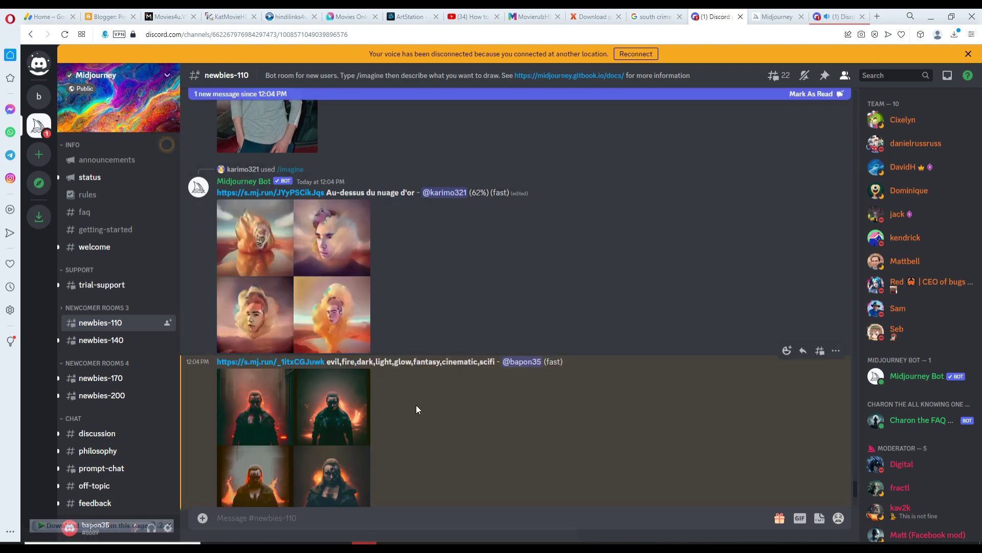
{"action": "scroll", "coordinate": [399, 399], "scroll_direction": "down", "scroll_amount": 2}
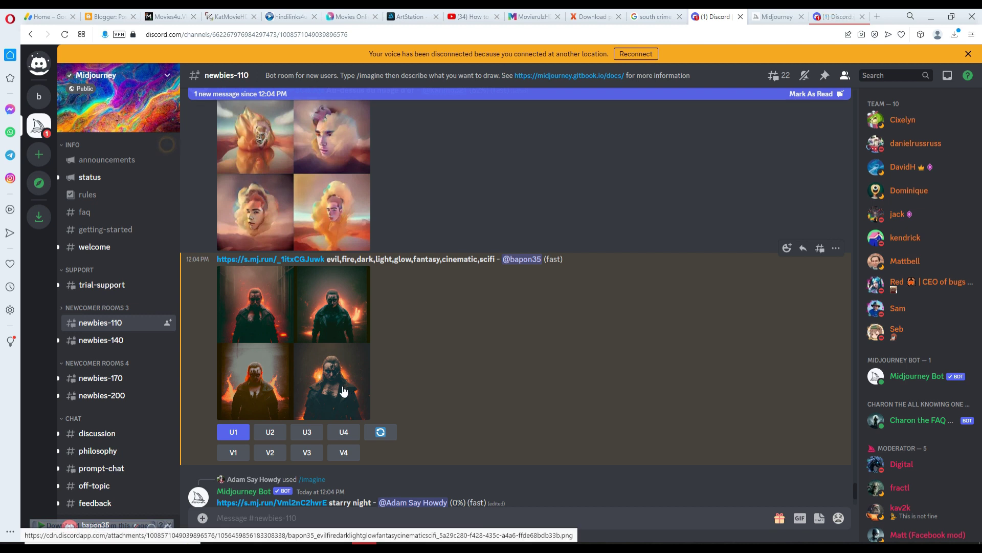
{"action": "left_click", "coordinate": [276, 456]}
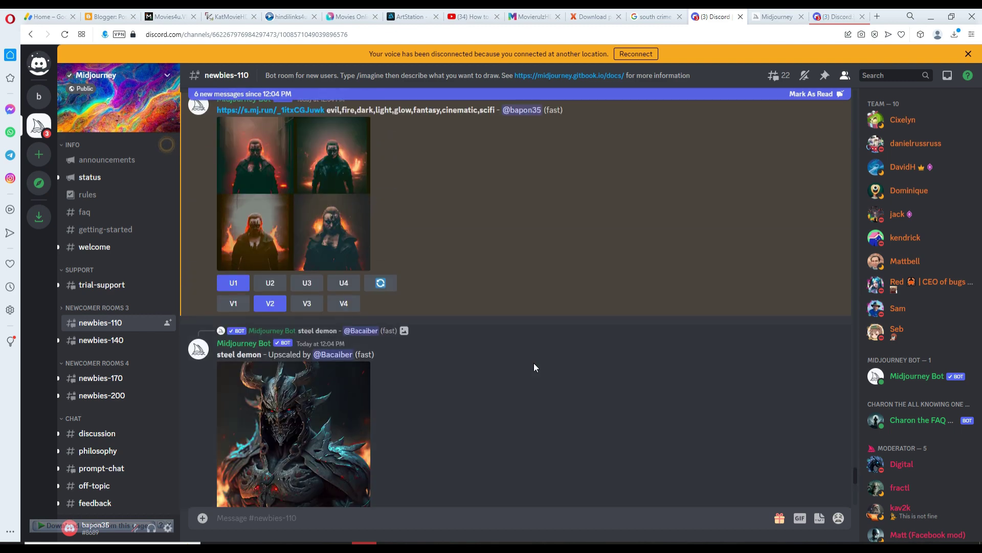
{"action": "left_click", "coordinate": [279, 160]}
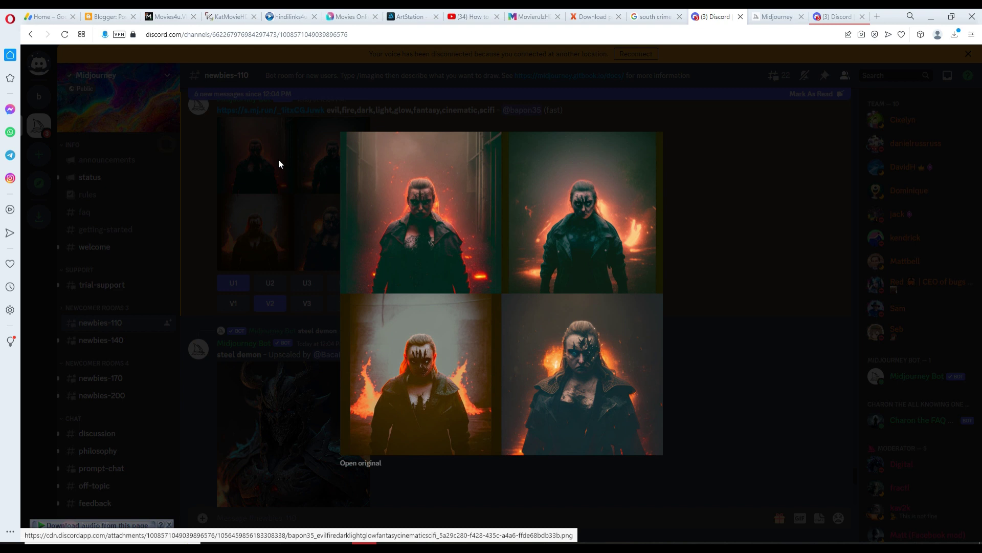
- Close the grid preview and re-roll the fiery portrait prompt for a fresh grid
{"action": "left_click", "coordinate": [692, 176]}
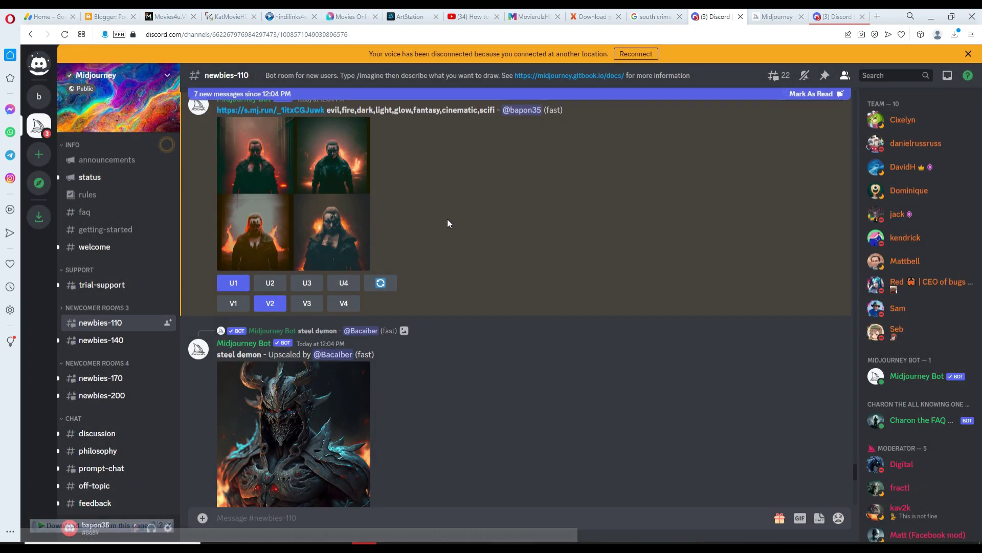
{"action": "left_click", "coordinate": [380, 283]}
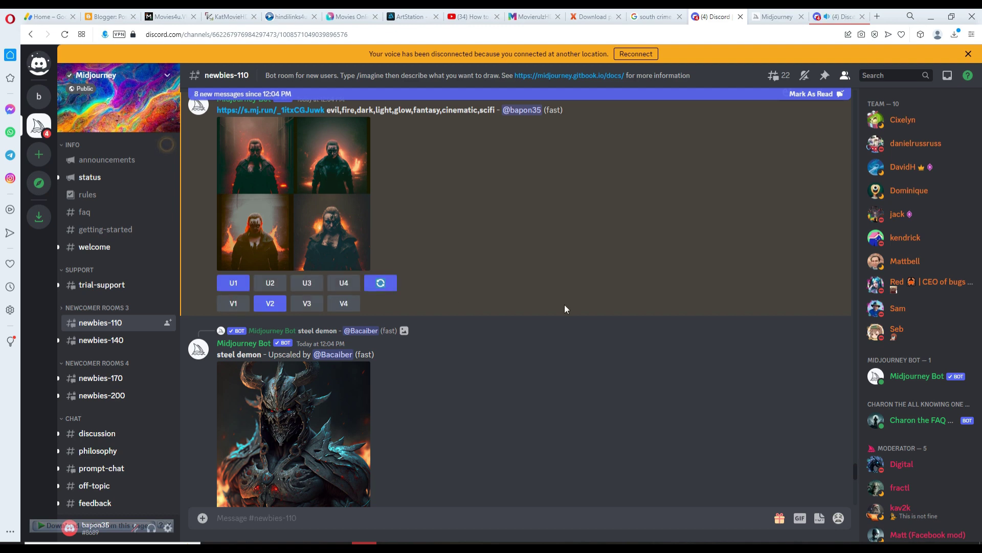
{"action": "scroll", "coordinate": [565, 307], "scroll_direction": "down", "scroll_amount": 3}
{"action": "scroll", "coordinate": [565, 306], "scroll_direction": "down", "scroll_amount": 5}
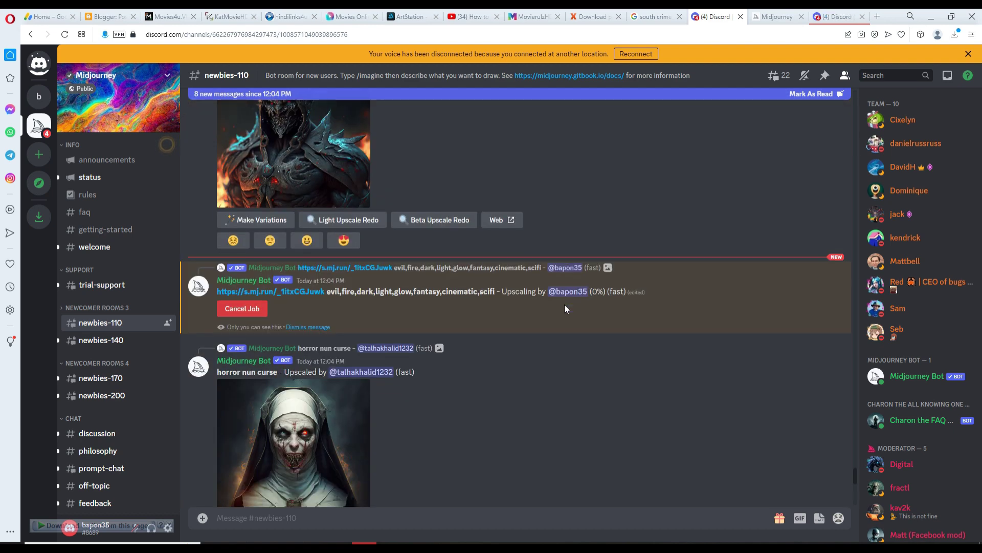
{"action": "scroll", "coordinate": [566, 308], "scroll_direction": "down", "scroll_amount": 10}
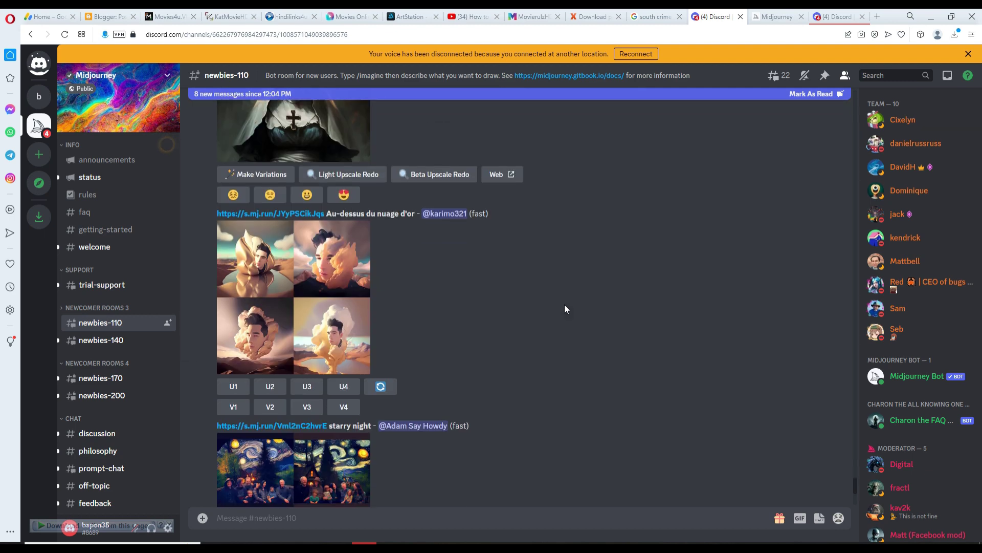
{"action": "scroll", "coordinate": [563, 305], "scroll_direction": "down", "scroll_amount": 4}
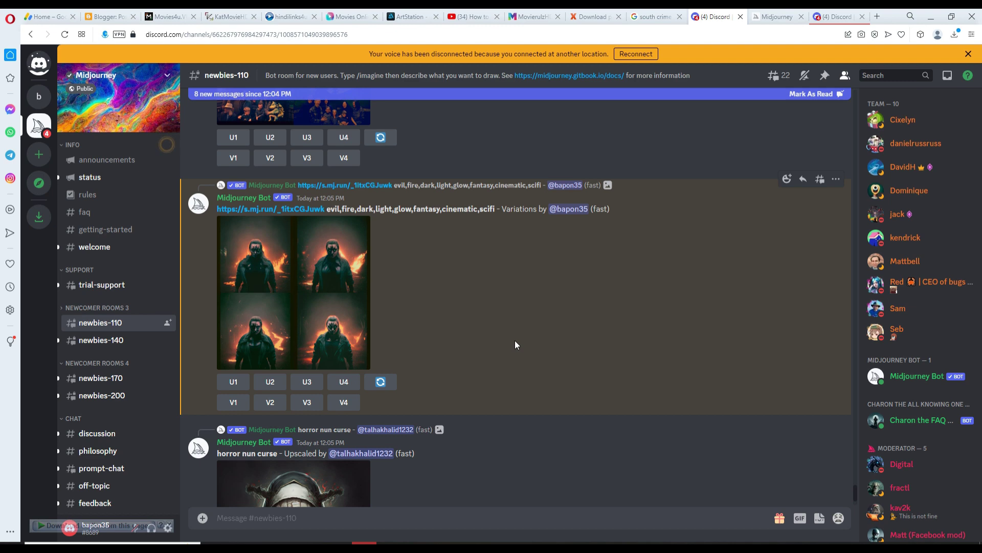
- Inspect the enlarged variations grid, then request an upscale of its first image
{"action": "left_click", "coordinate": [276, 285]}
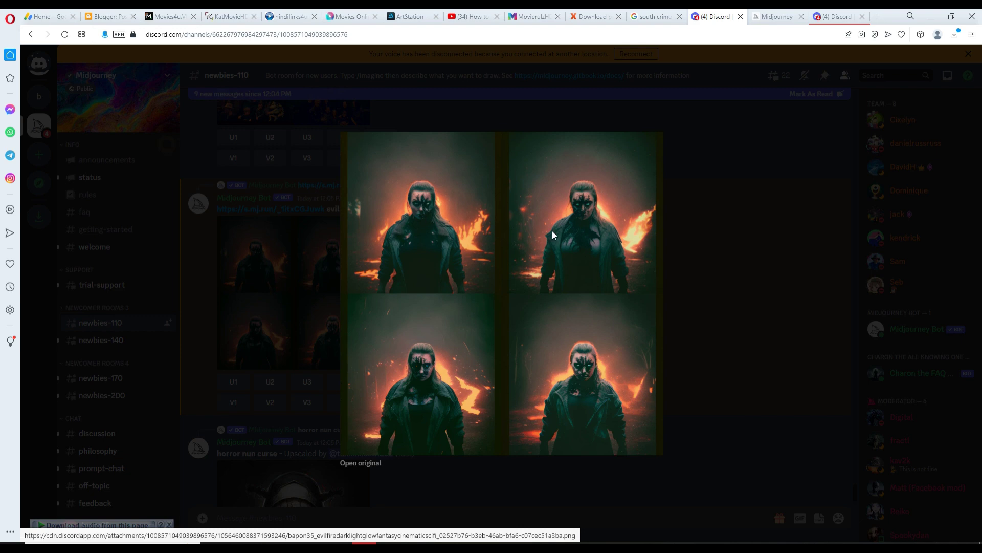
{"action": "left_click", "coordinate": [690, 212]}
{"action": "left_click", "coordinate": [233, 382]}
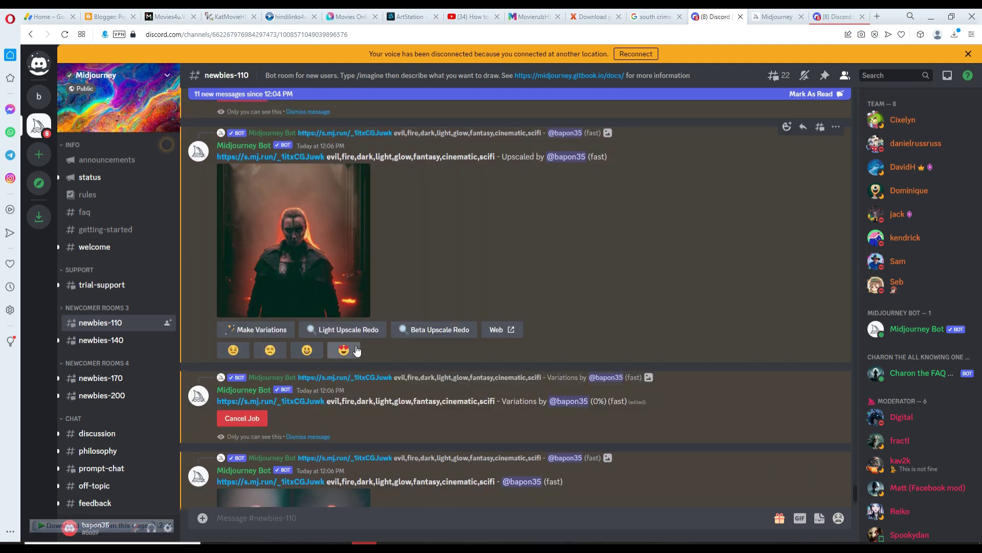
- Save the full-size upscaled fiery portrait as a PNG into the stock54 folder
{"action": "left_click", "coordinate": [296, 258]}
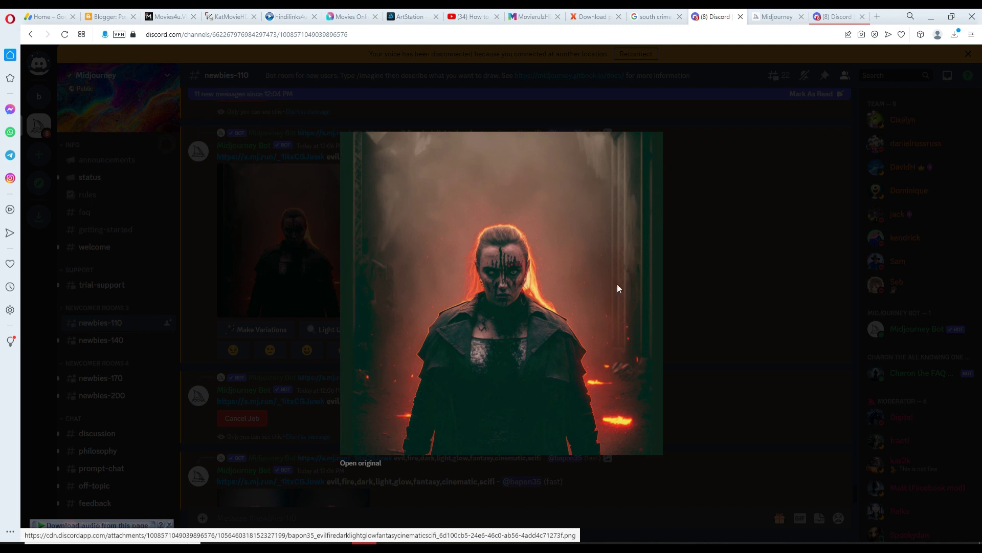
{"action": "left_click", "coordinate": [364, 463]}
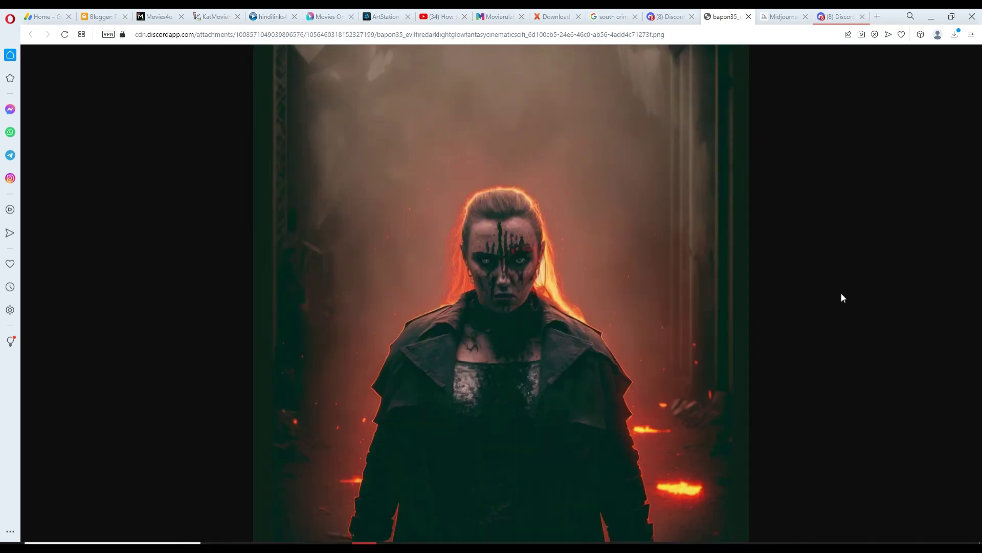
{"action": "right_click", "coordinate": [437, 230]}
{"action": "left_click", "coordinate": [481, 252]}
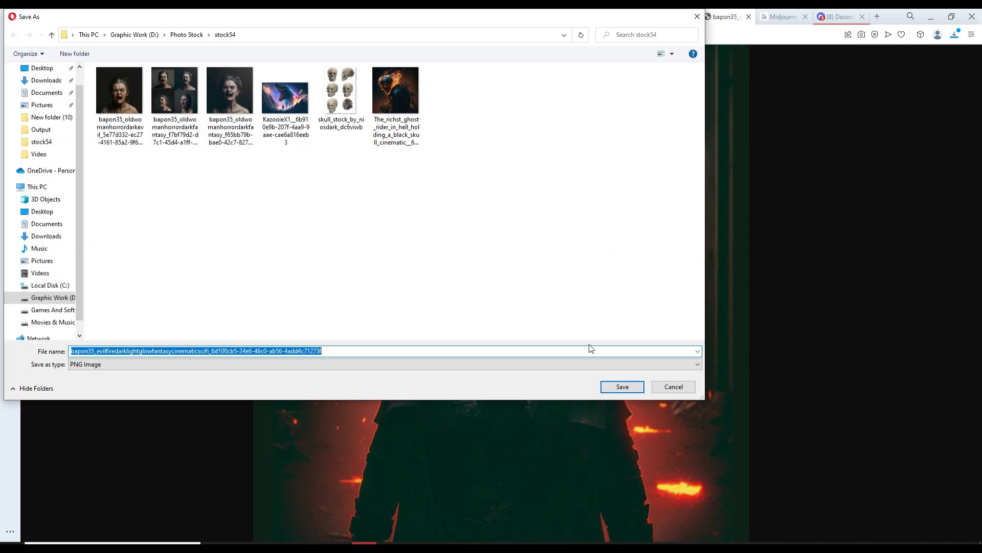
{"action": "left_click", "coordinate": [621, 386]}
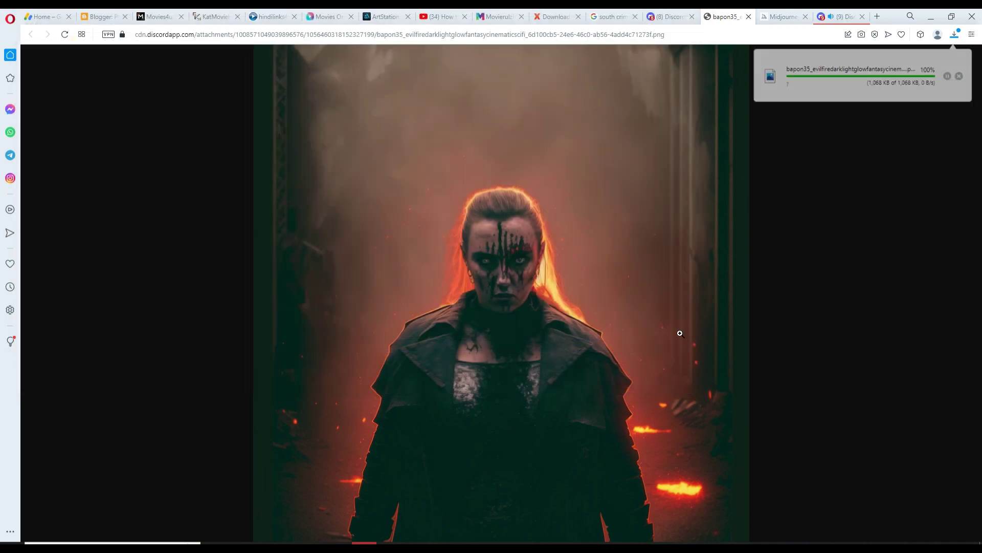
{"action": "left_click", "coordinate": [749, 17]}
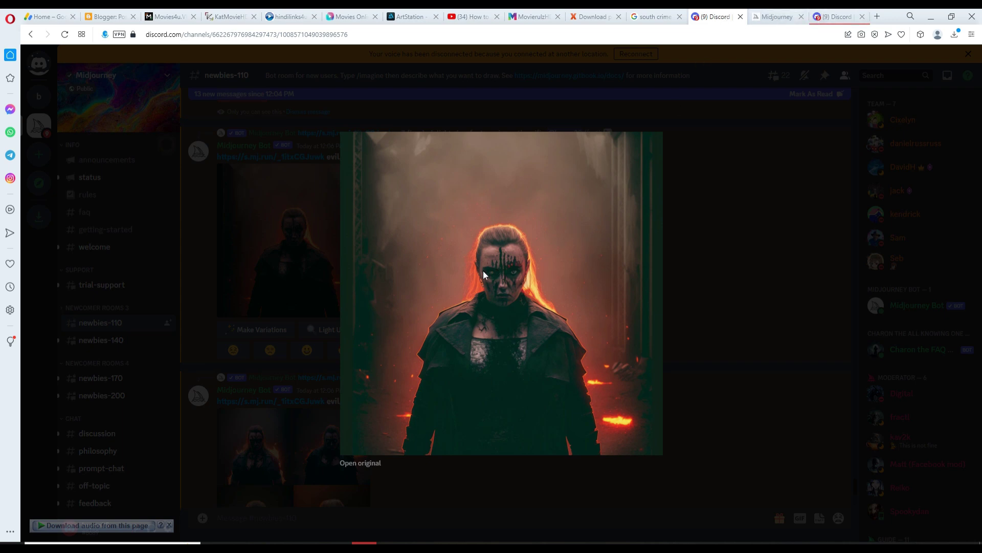
- Close the portrait preview and re-roll the fiery portrait grid again
{"action": "left_click", "coordinate": [232, 238]}
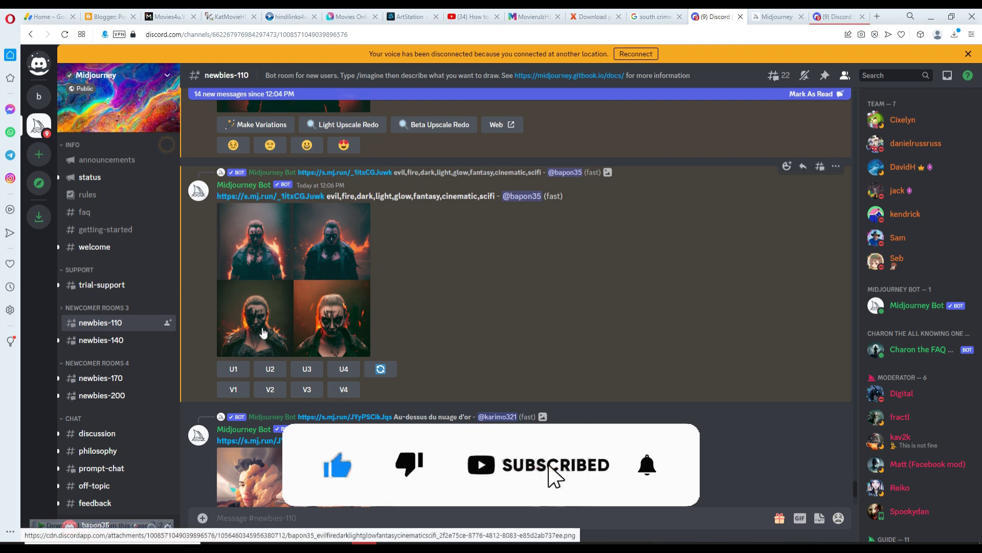
{"action": "left_click", "coordinate": [385, 374]}
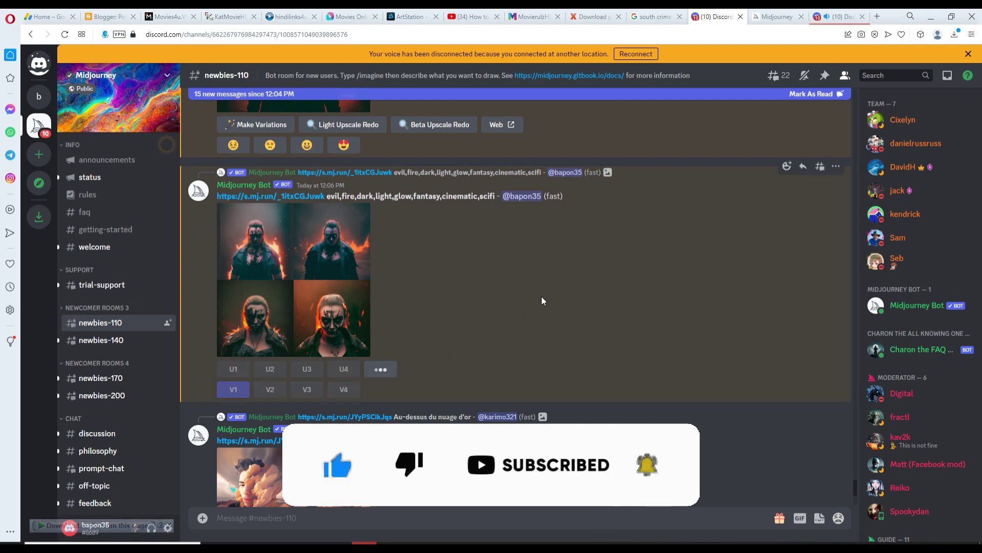